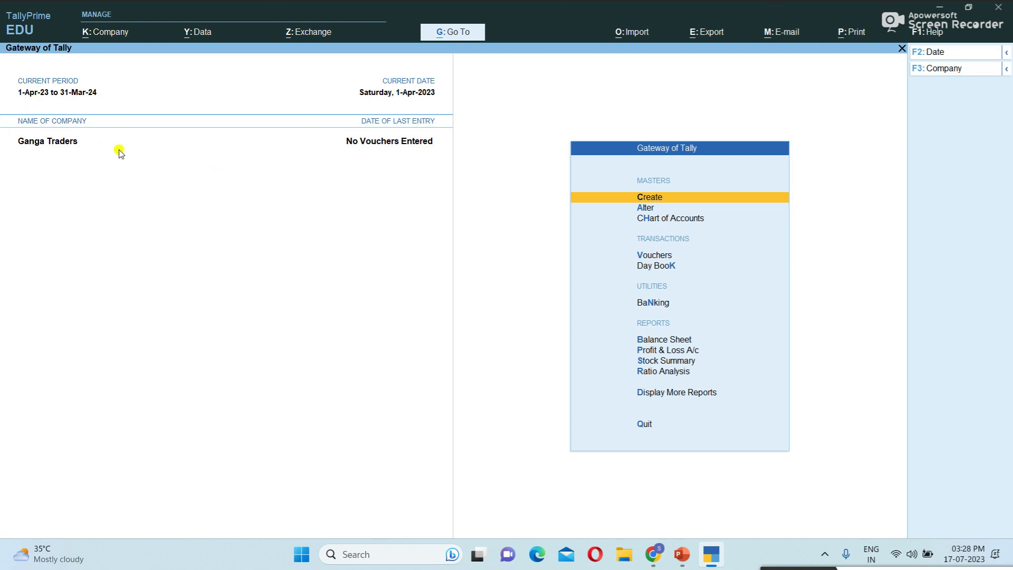
# - Open the Company menu from the Gateway of Tally
pyautogui.click(100, 34)
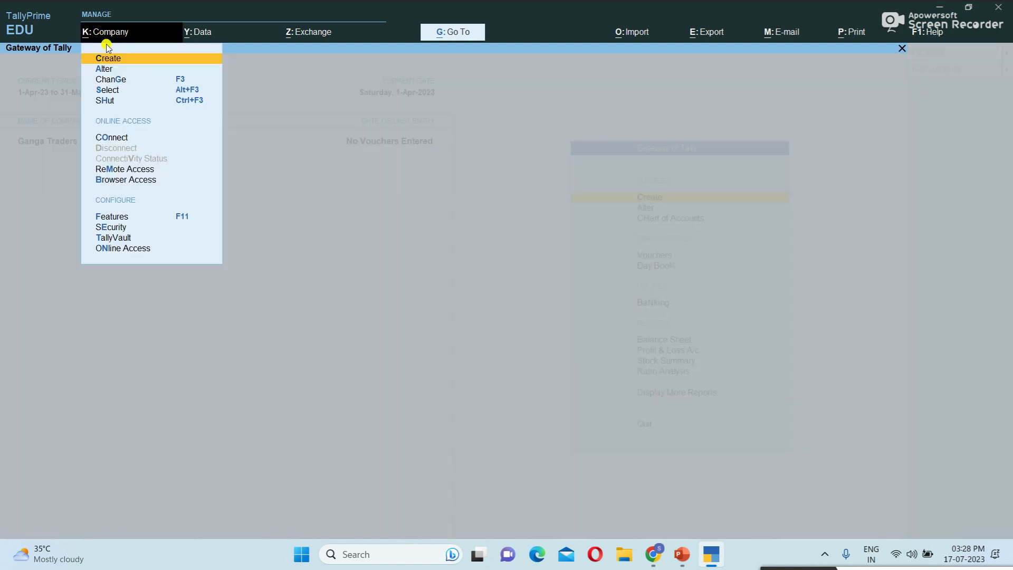
# - Create company Dell Ltd, keep Dell Ltd as mailing name, and enter the two address lines
pyautogui.click(115, 61)
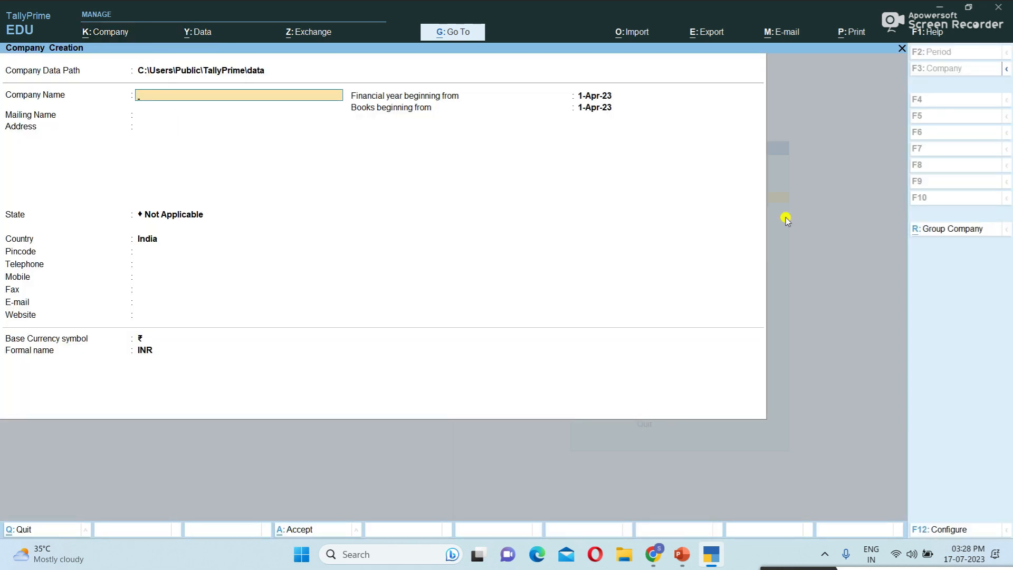
pyautogui.write('Dell Ltd')
pyautogui.press('Return')
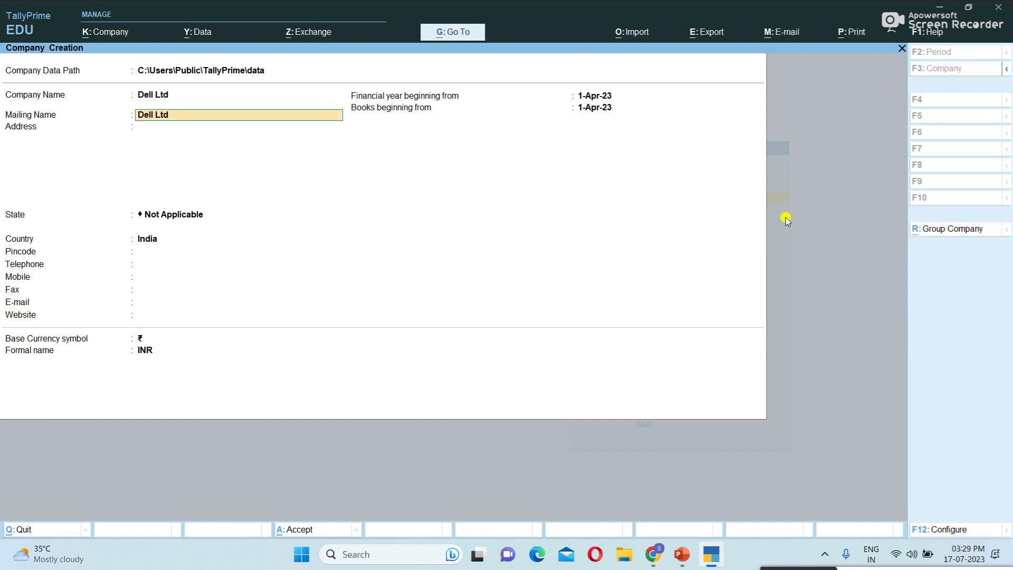
pyautogui.press('Return')
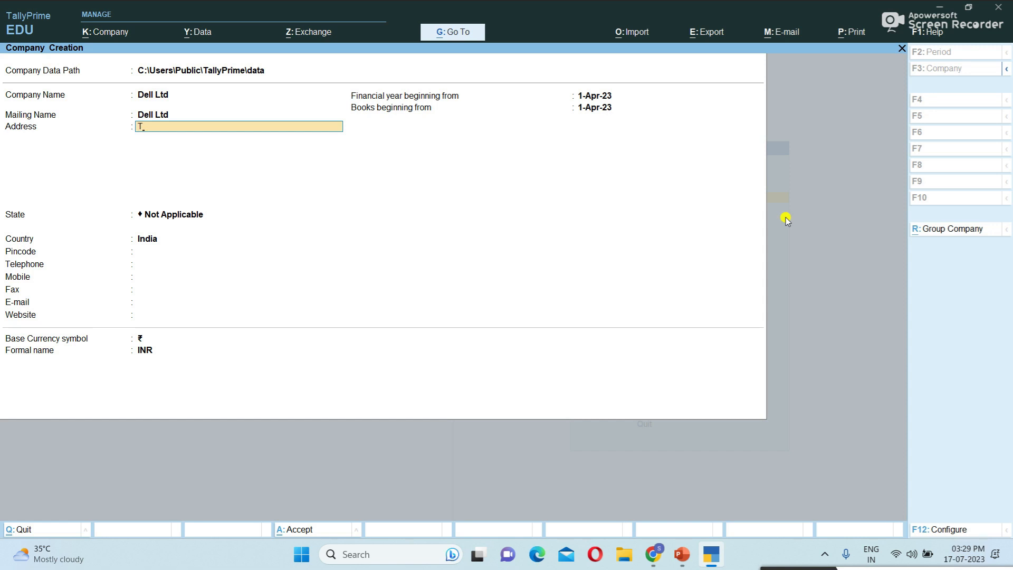
pyautogui.write('Tirupati')
pyautogui.press('Return')
pyautogui.write('Andrapredesh')
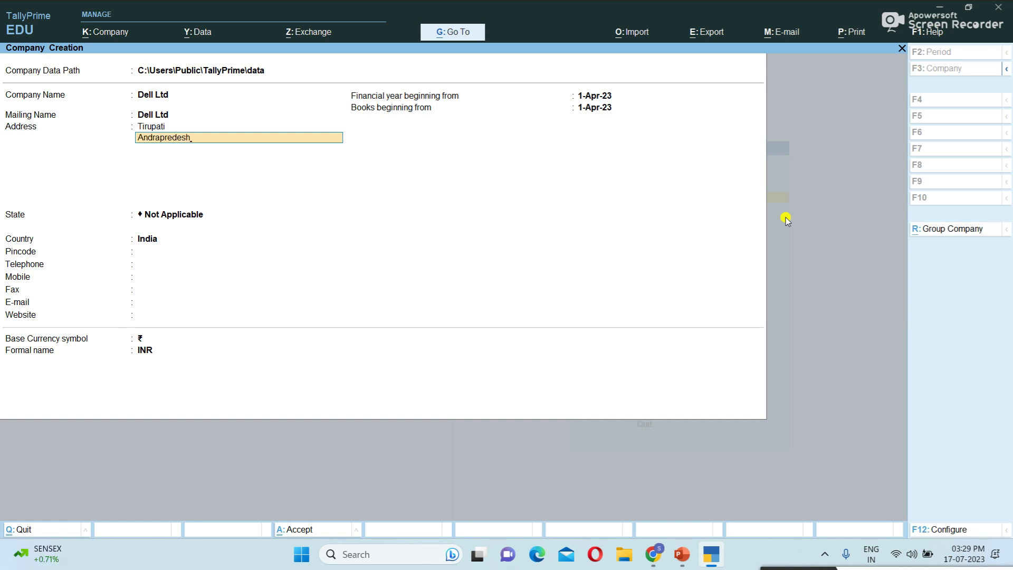
pyautogui.press('Return')
pyautogui.press('Return')
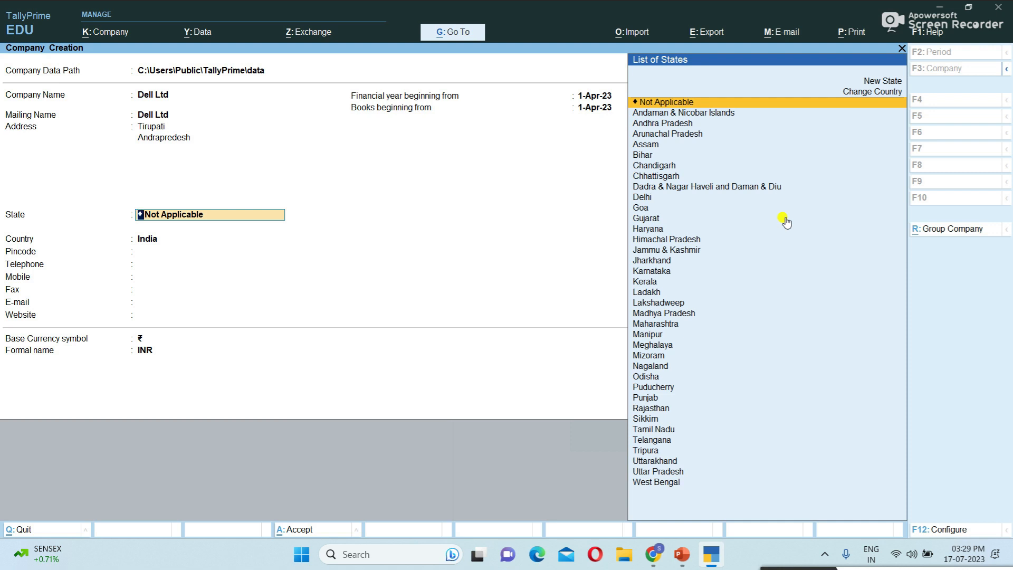
# - Set the state to Andhra Pradesh and enter the pincode and mobile number, skipping other contact fields
pyautogui.press('Down')
pyautogui.press('Down')
pyautogui.press('Return')
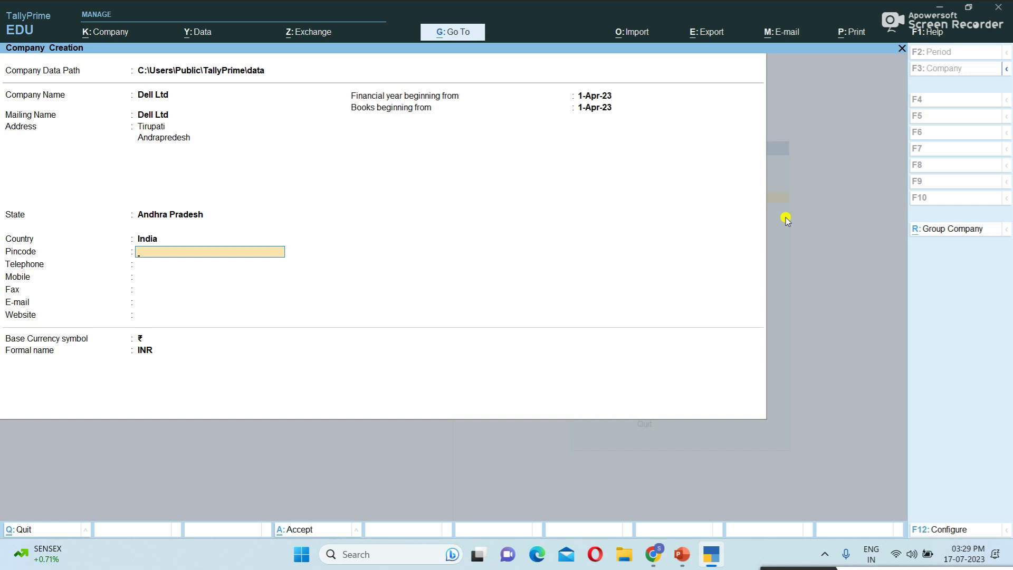
pyautogui.write('517507')
pyautogui.press('Return')
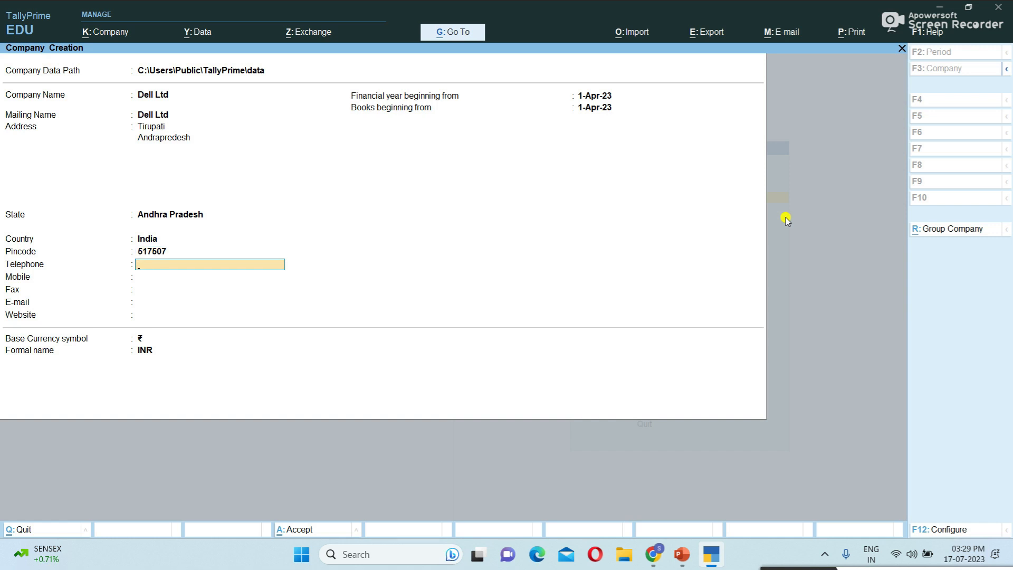
pyautogui.press('Return')
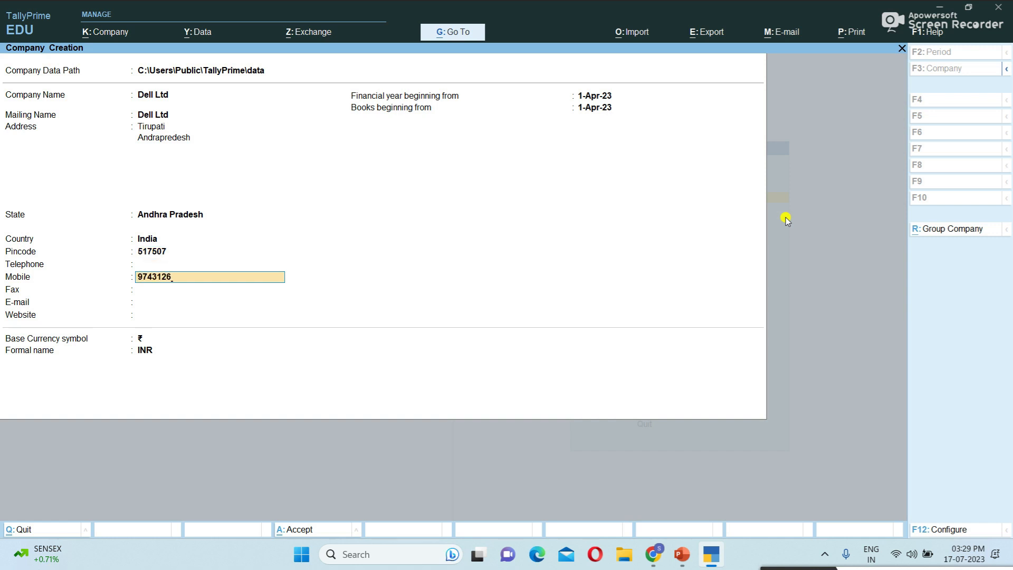
pyautogui.press('Return')
pyautogui.press('Return')
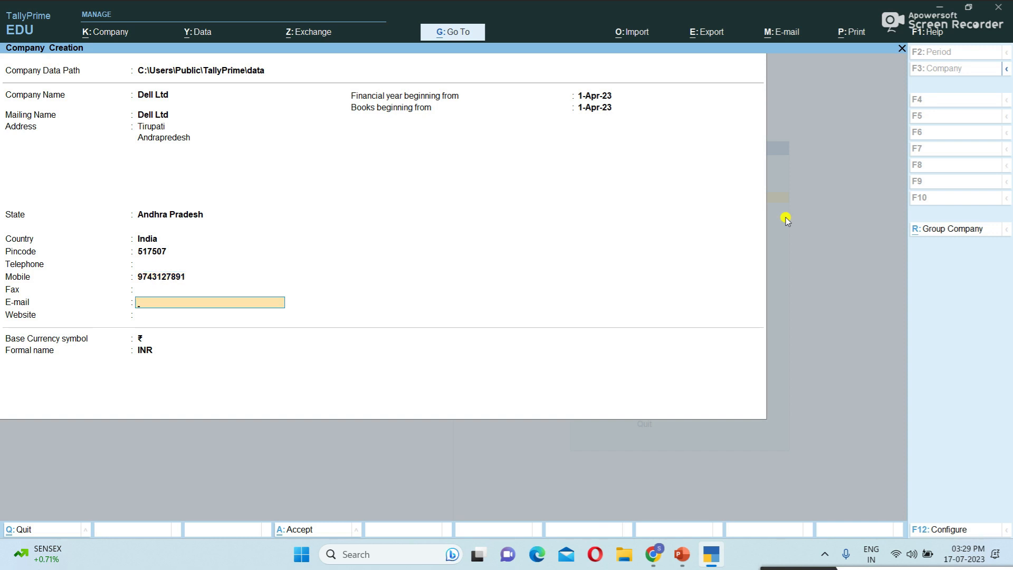
pyautogui.press('Return')
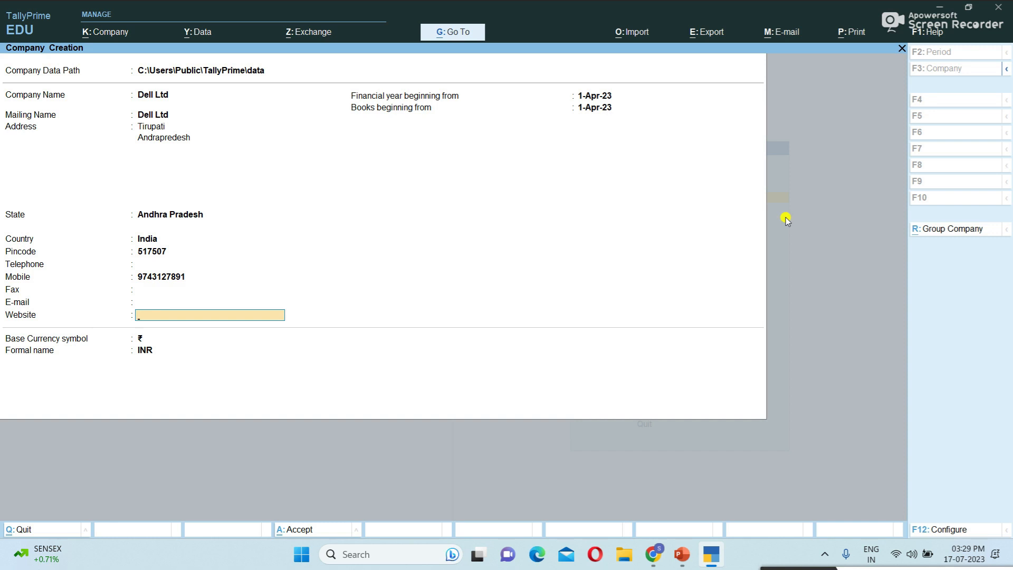
pyautogui.press('Return')
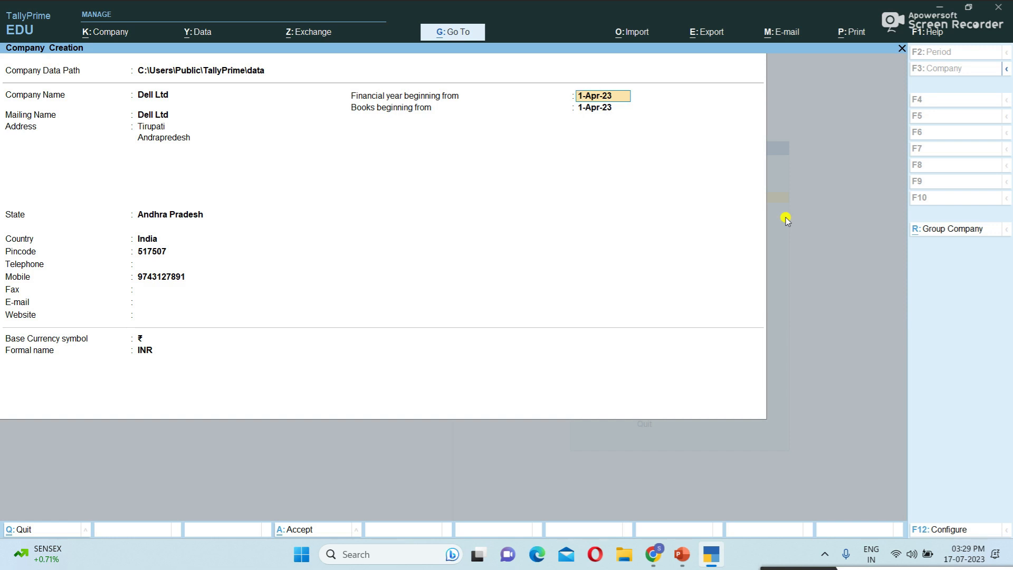
# - Keep the financial year and books beginning at 1-Apr-23 and bring up company configuration
pyautogui.press('Return')
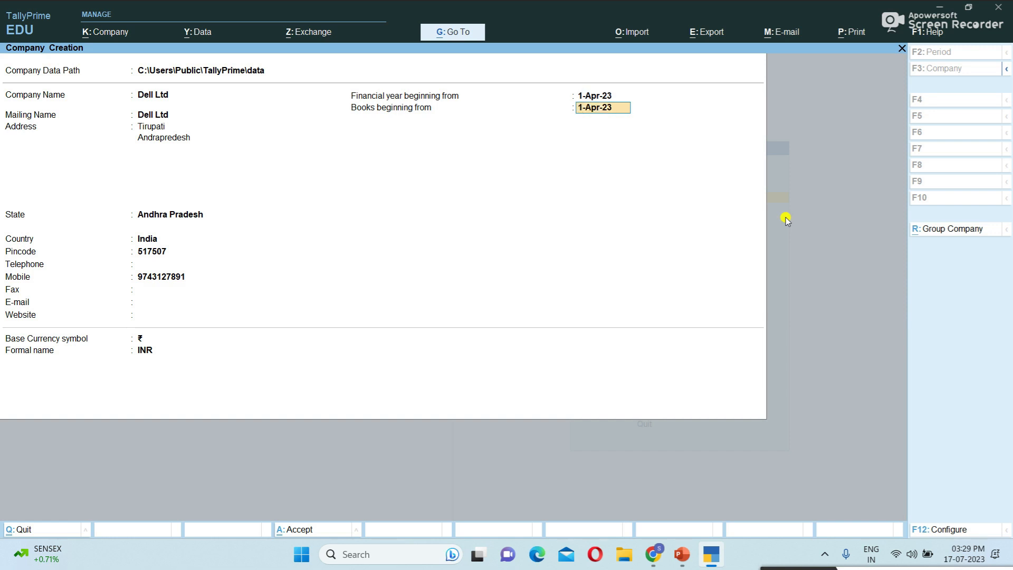
pyautogui.press('Return')
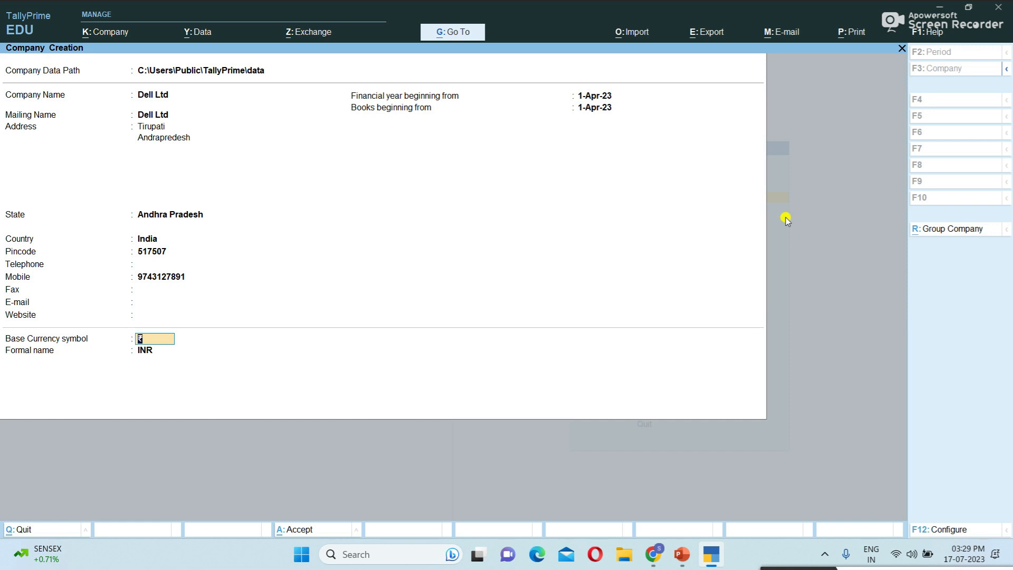
pyautogui.press('BackSpace')
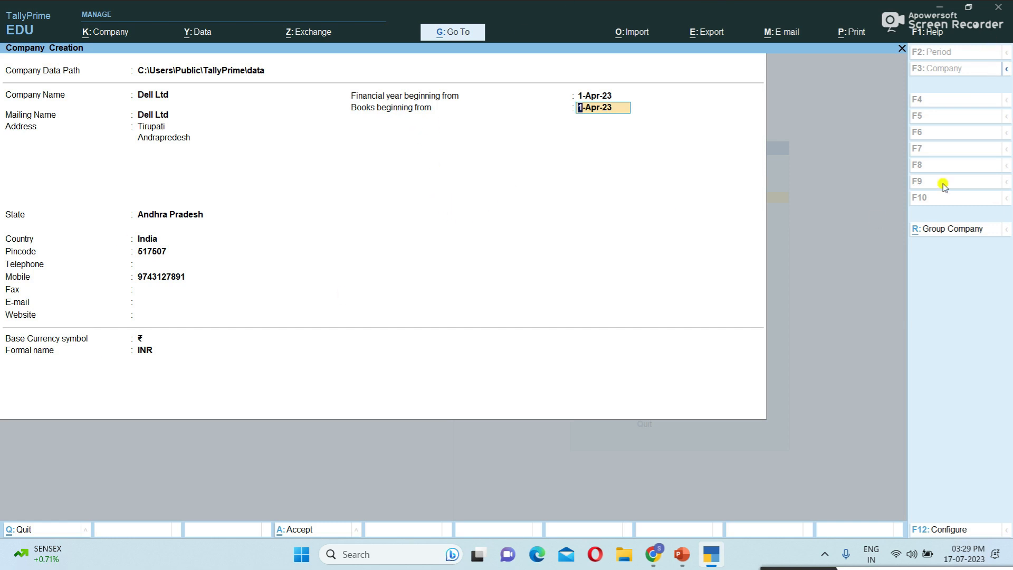
pyautogui.click(942, 532)
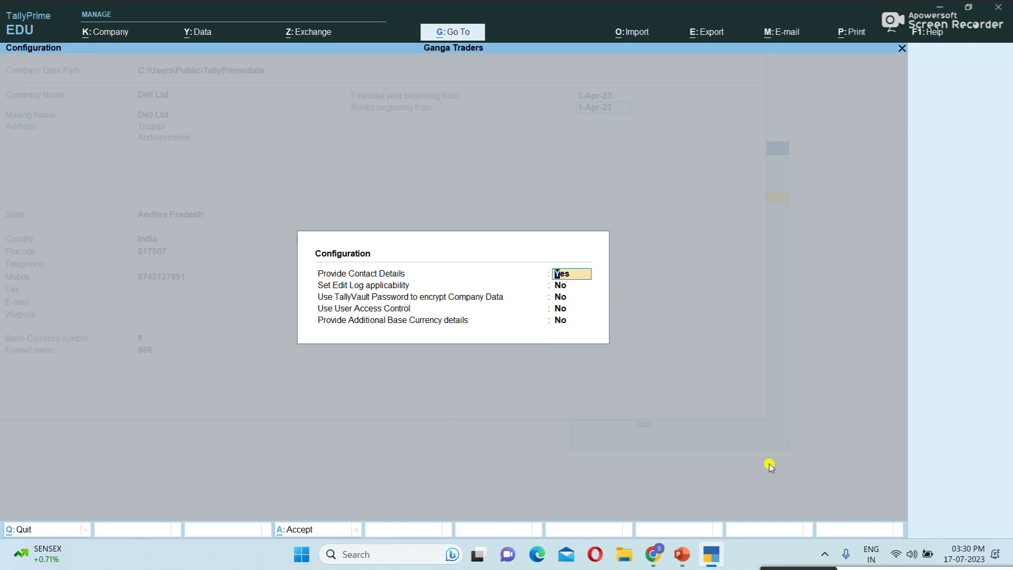
# - Set Use User Access Control to Yes and accept the Configuration screen
pyautogui.press('Return')
pyautogui.press('Return')
pyautogui.press('Return')
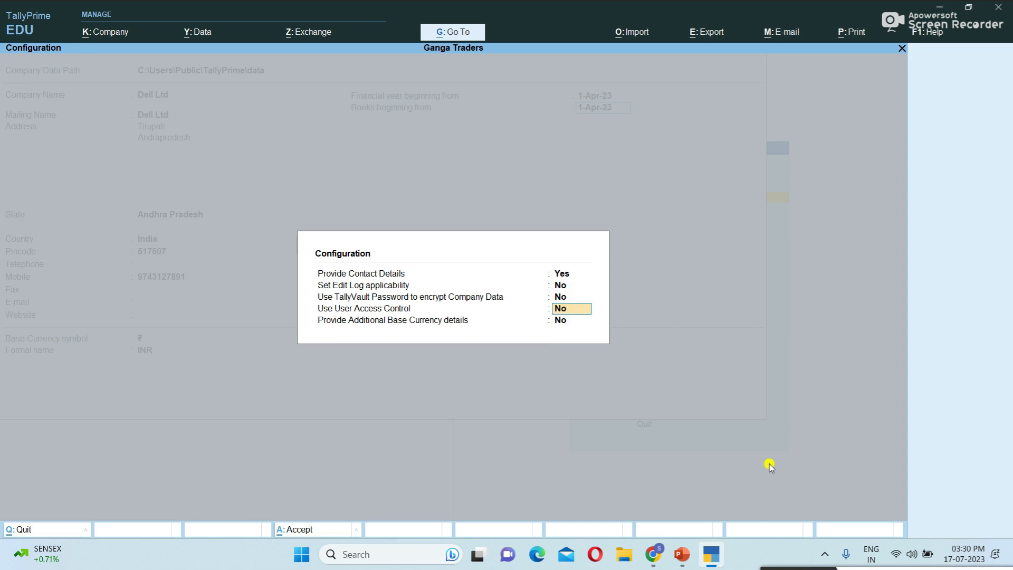
pyautogui.write('yes')
pyautogui.press('Return')
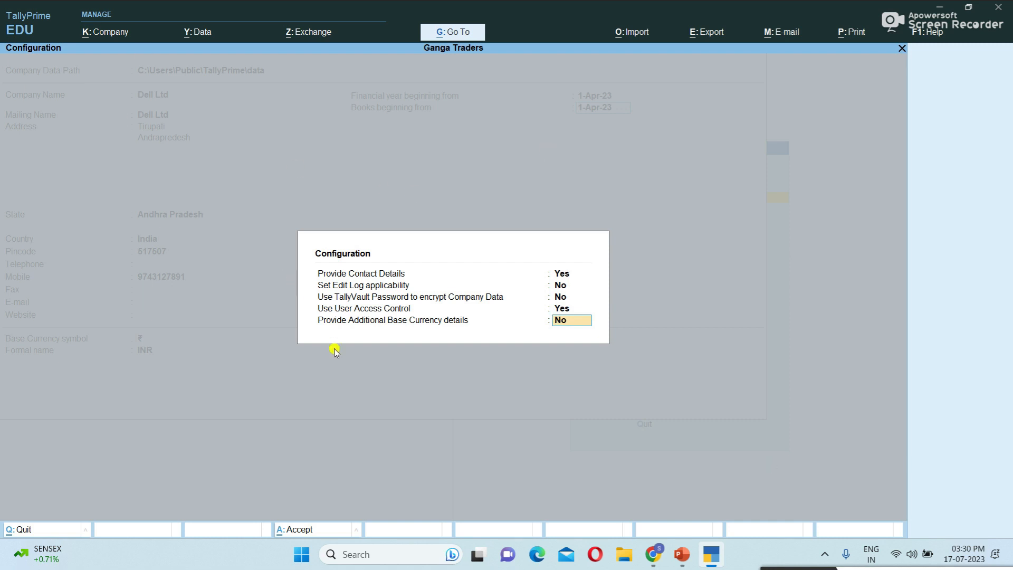
pyautogui.write('yes')
pyautogui.press('Return')
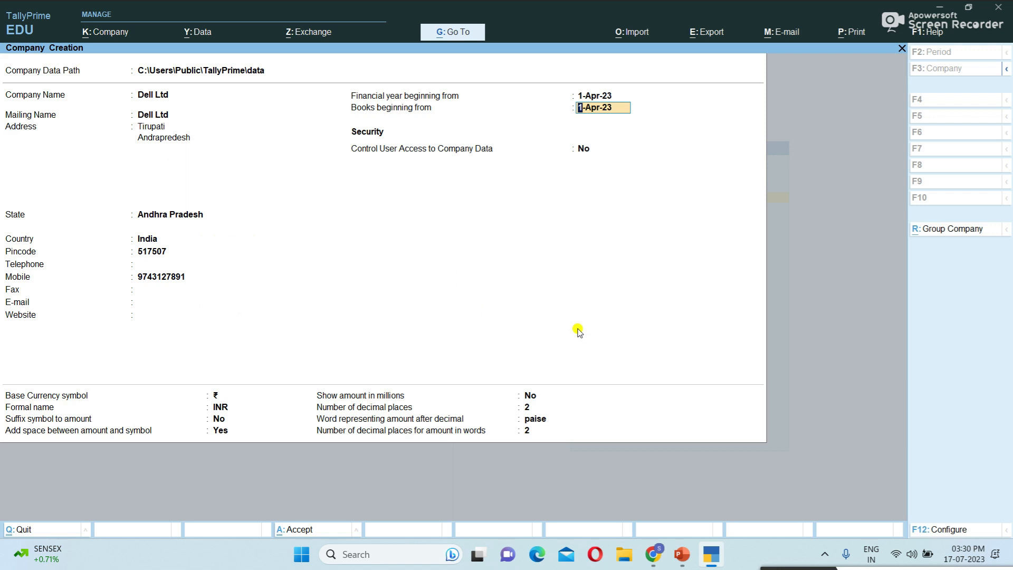
# - Turn on Control User Access to Company Data with an administrator username and confirmed password
pyautogui.press('Return')
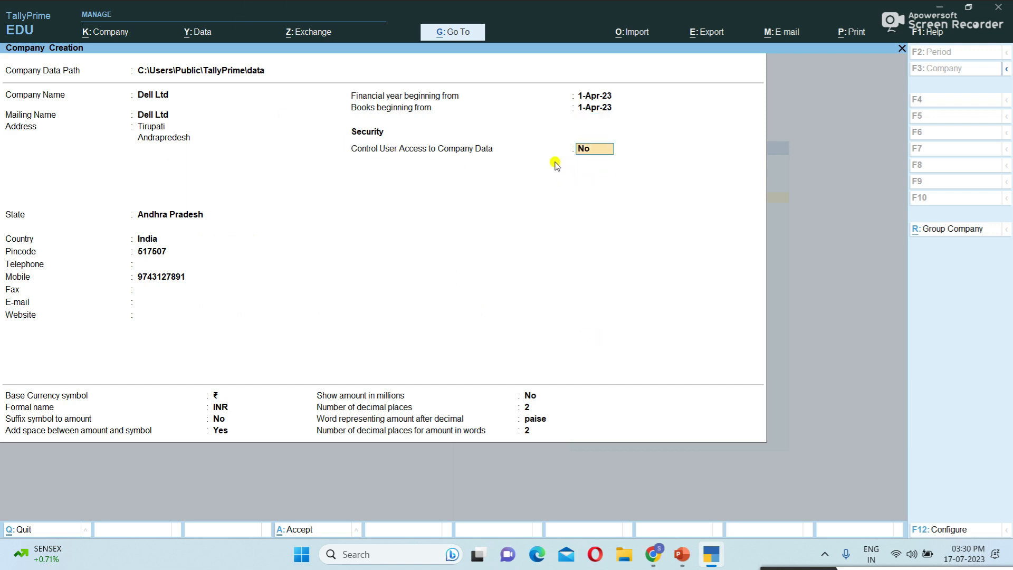
pyautogui.write('yes')
pyautogui.press('Return')
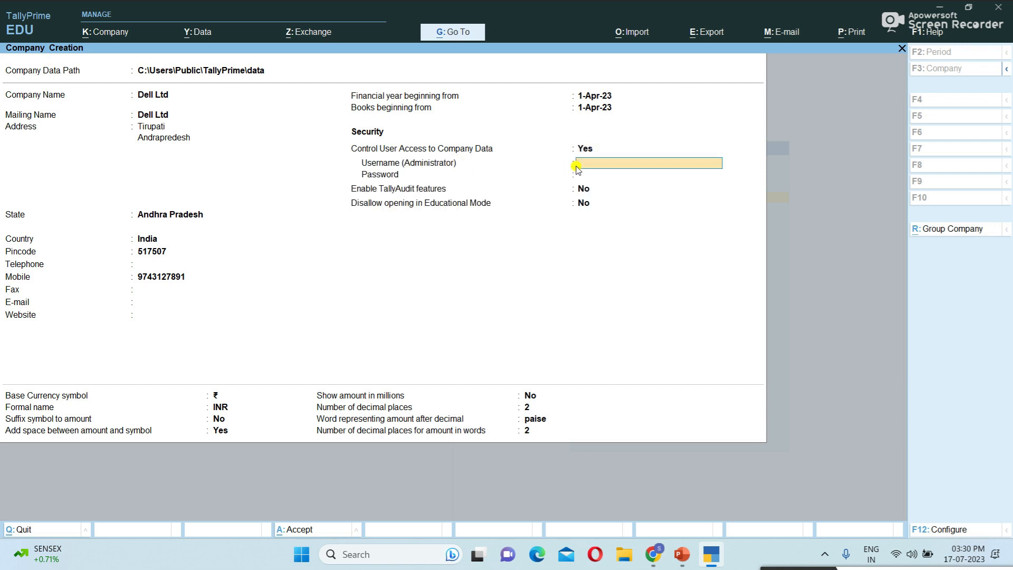
pyautogui.write('yuva')
pyautogui.press('Return')
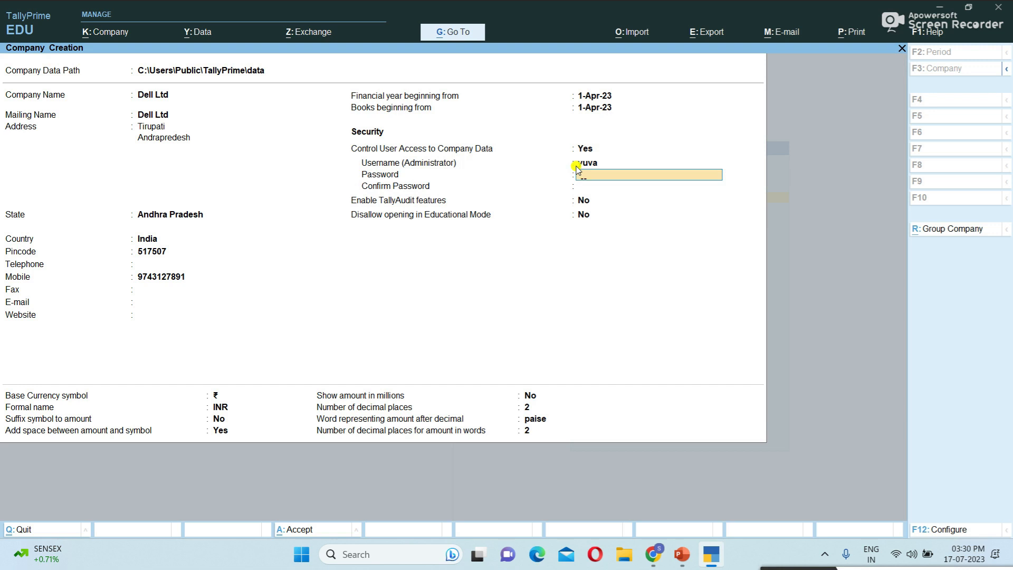
pyautogui.press('Return')
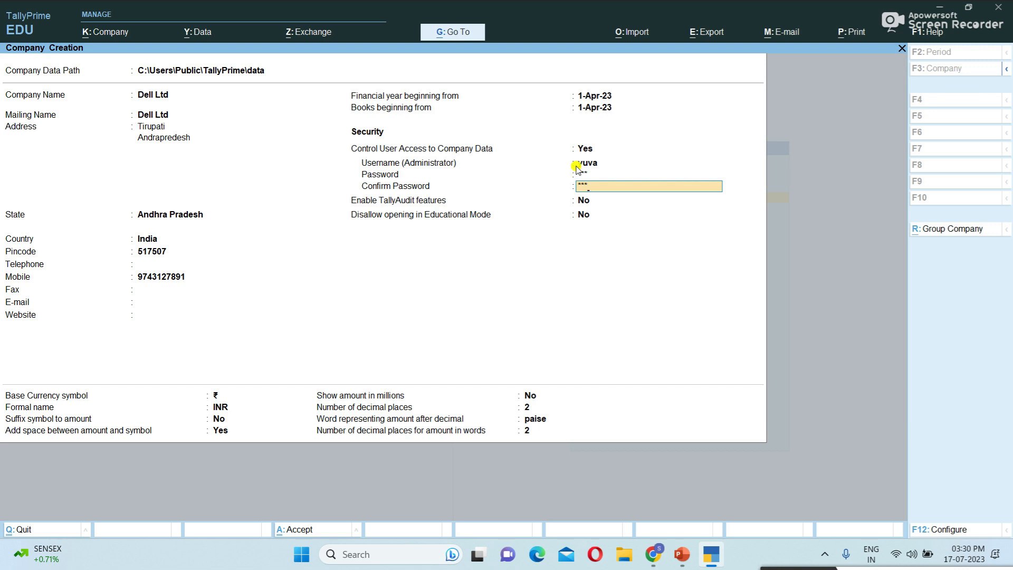
pyautogui.press('Return')
pyautogui.press('Return')
pyautogui.press('Return')
pyautogui.press('Return')
pyautogui.press('Return')
pyautogui.press('Return')
pyautogui.press('Return')
pyautogui.press('Return')
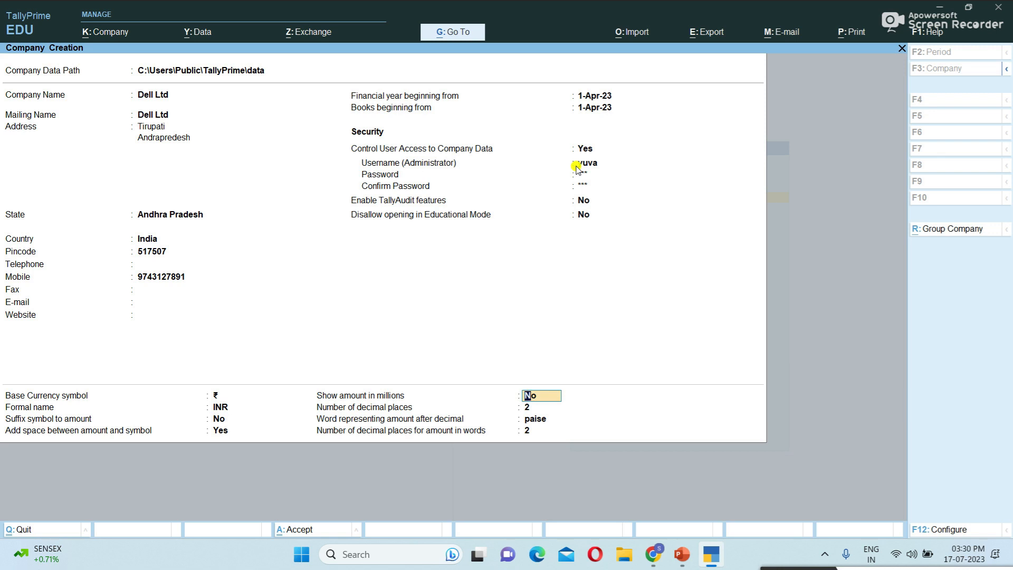
pyautogui.press('Return')
pyautogui.press('Return')
pyautogui.press('Return')
pyautogui.press('Return')
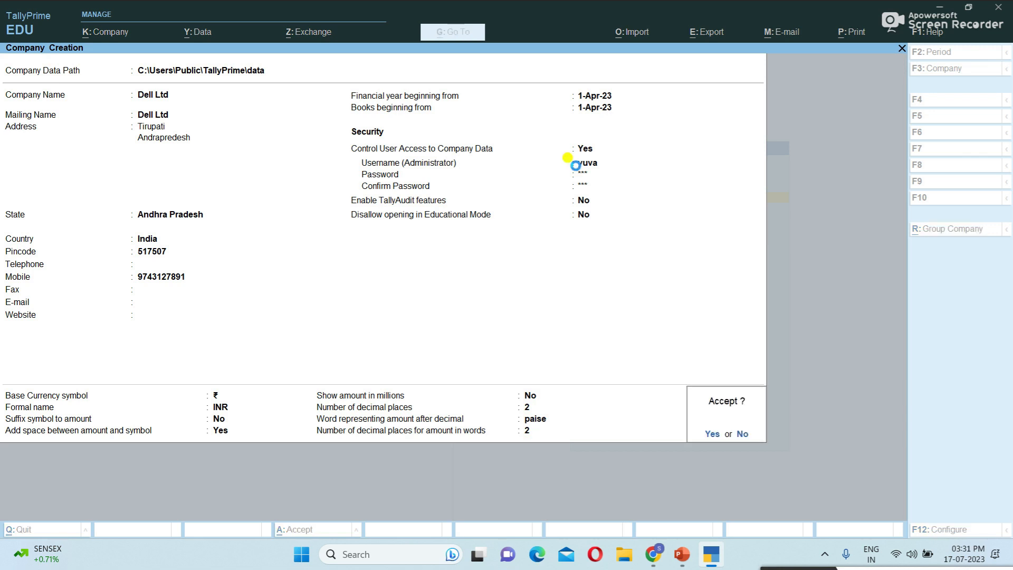
# - Accept the new Dell Ltd company and log in with the administrator username and password
pyautogui.press('Return')
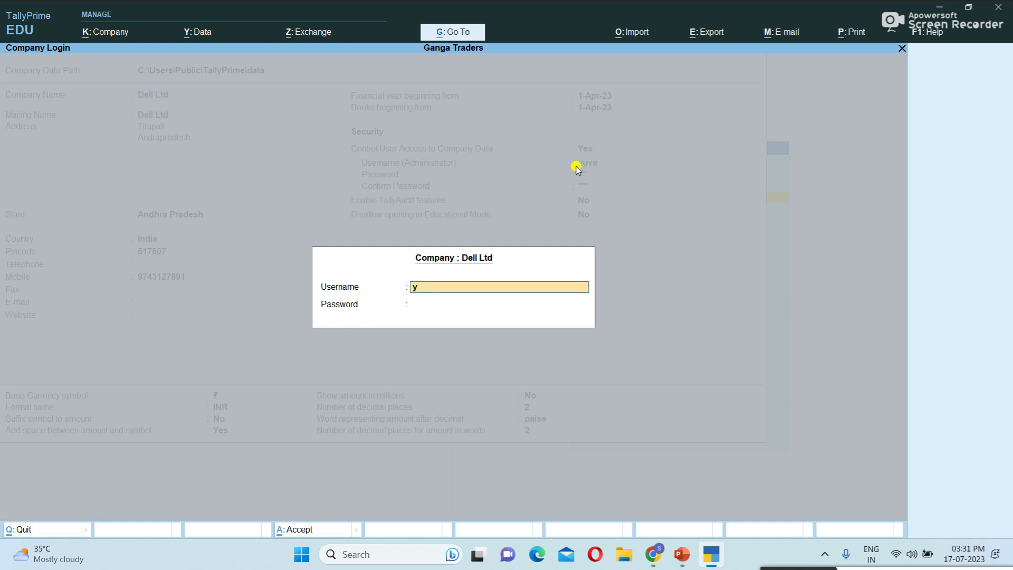
pyautogui.write('a')
pyautogui.press('Return')
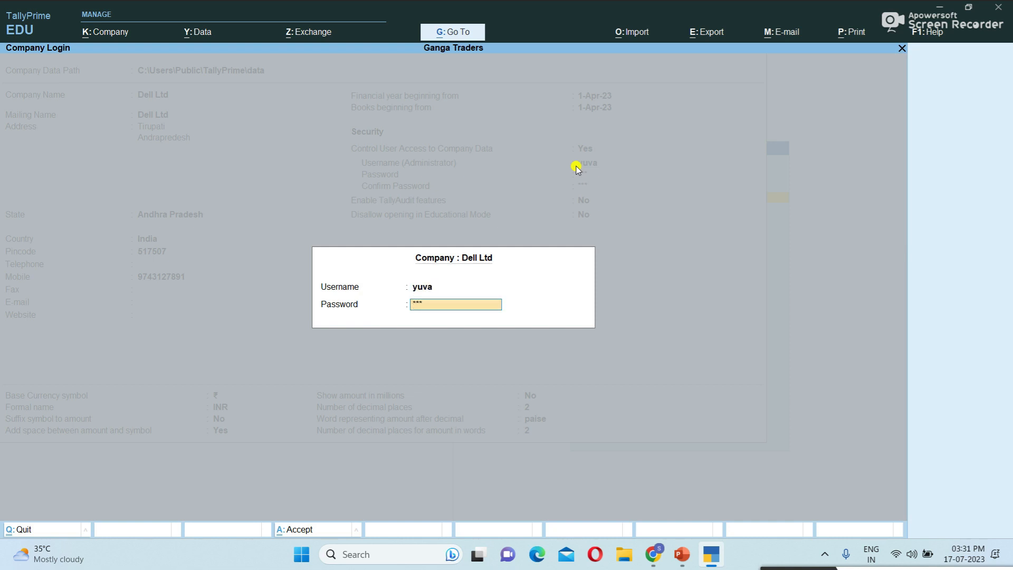
pyautogui.press('Return')
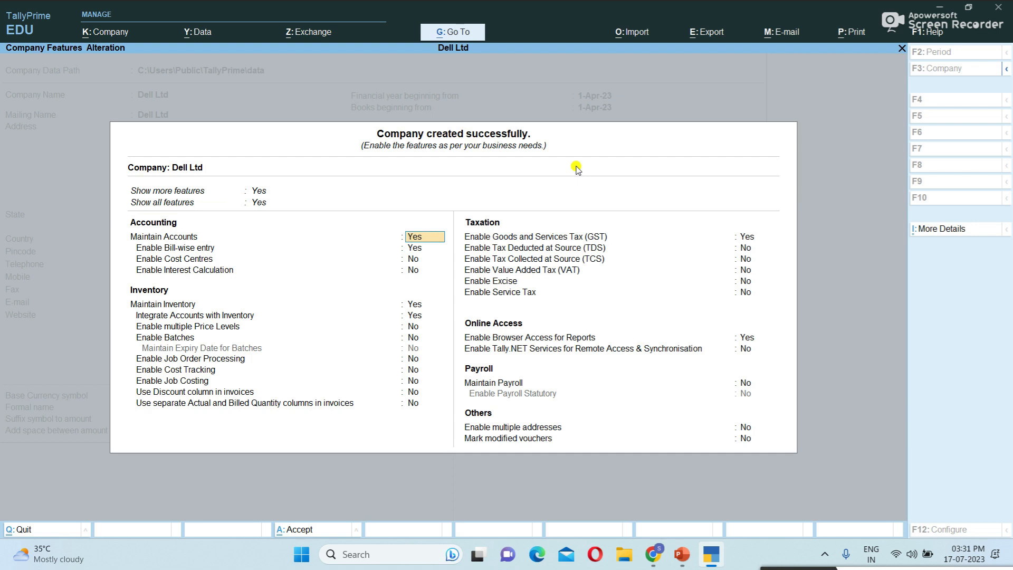
# - Accept Dell Ltd's company features with GST kept enabled and its GST Details confirmed
pyautogui.press('Down')
pyautogui.press('Down')
pyautogui.press('Down')
pyautogui.press('Down')
pyautogui.press('Down')
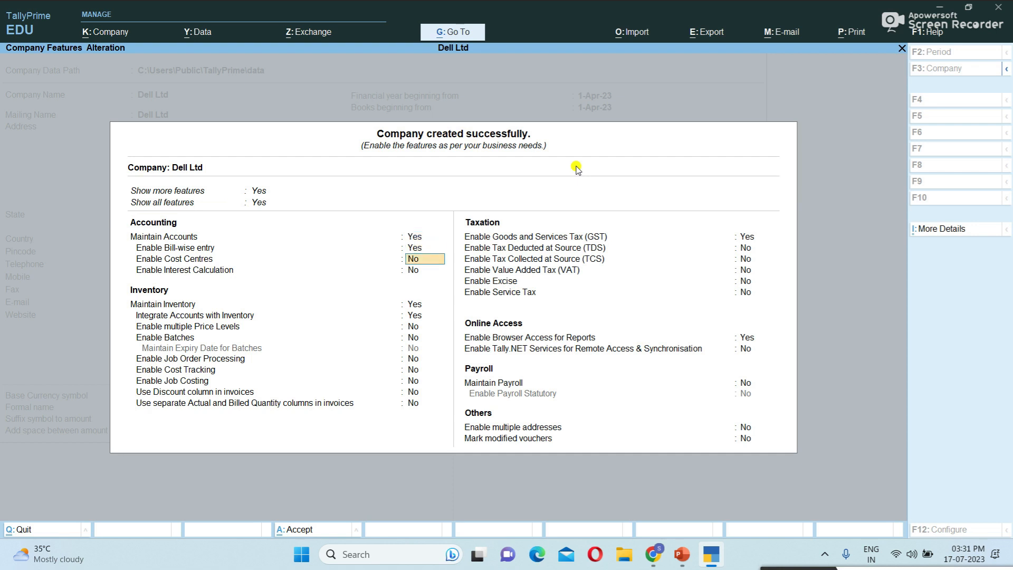
pyautogui.press('Down')
pyautogui.press('Down')
pyautogui.press('Down')
pyautogui.press('Down')
pyautogui.press('Down')
pyautogui.press('Down')
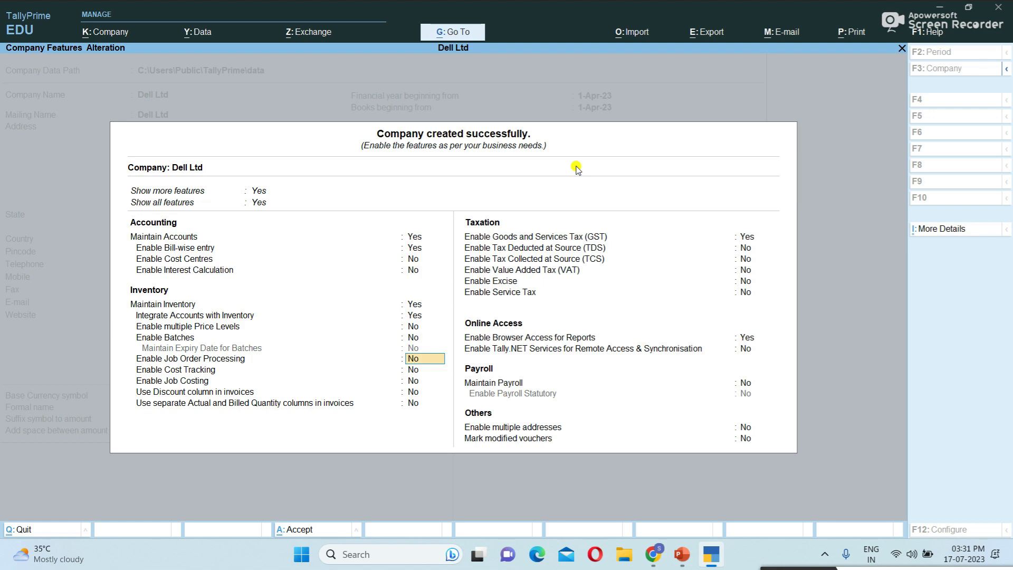
pyautogui.press('Down')
pyautogui.press('Down')
pyautogui.press('Return')
pyautogui.press('Return')
pyautogui.hotkey('ctrl', 'a')
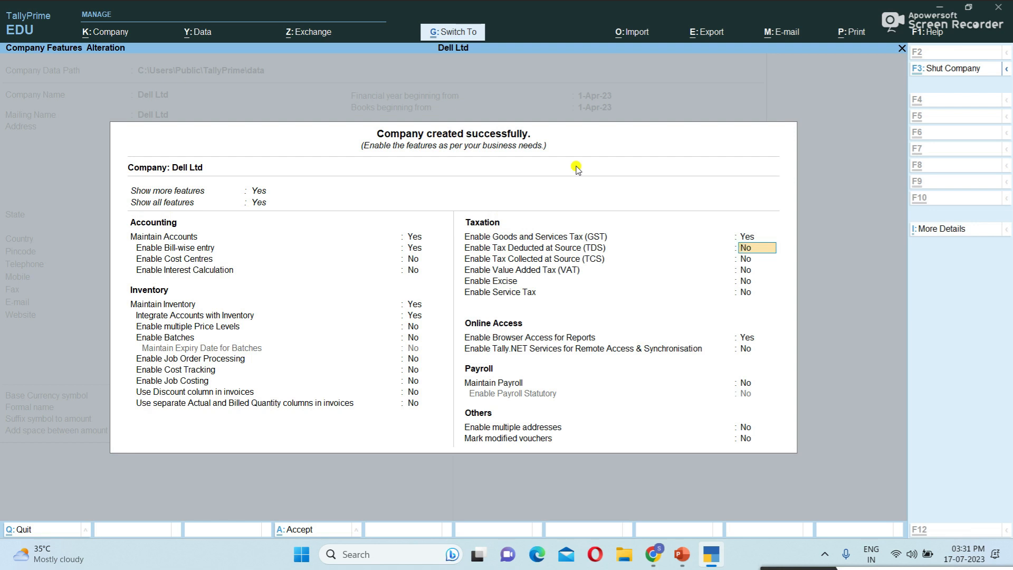
pyautogui.hotkey('ctrl', 'a')
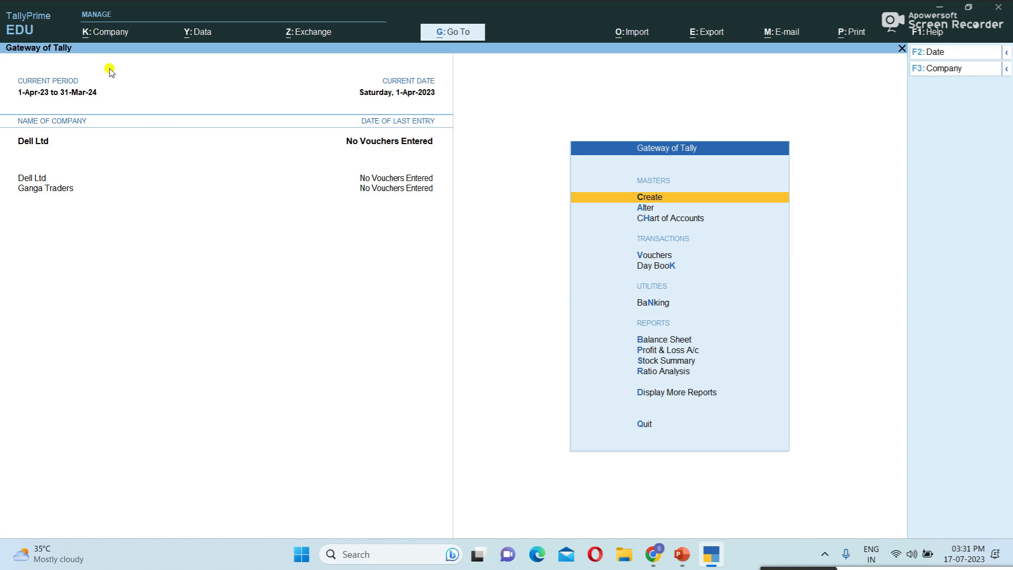
# - Shut Dell Ltd through the Company menu's Shut option
pyautogui.click(97, 32)
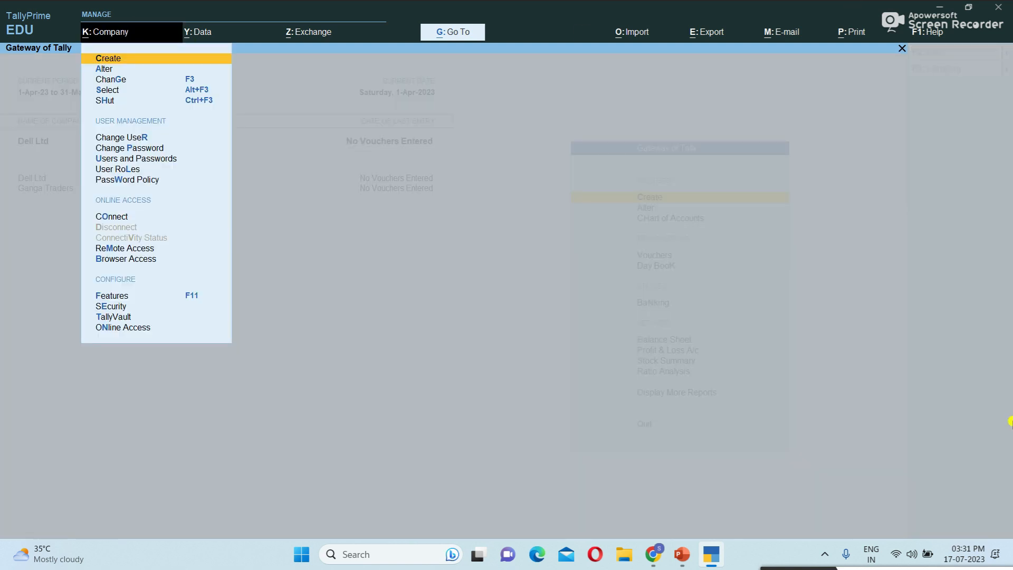
pyautogui.press('Down')
pyautogui.press('Down')
pyautogui.press('Down')
pyautogui.press('Down')
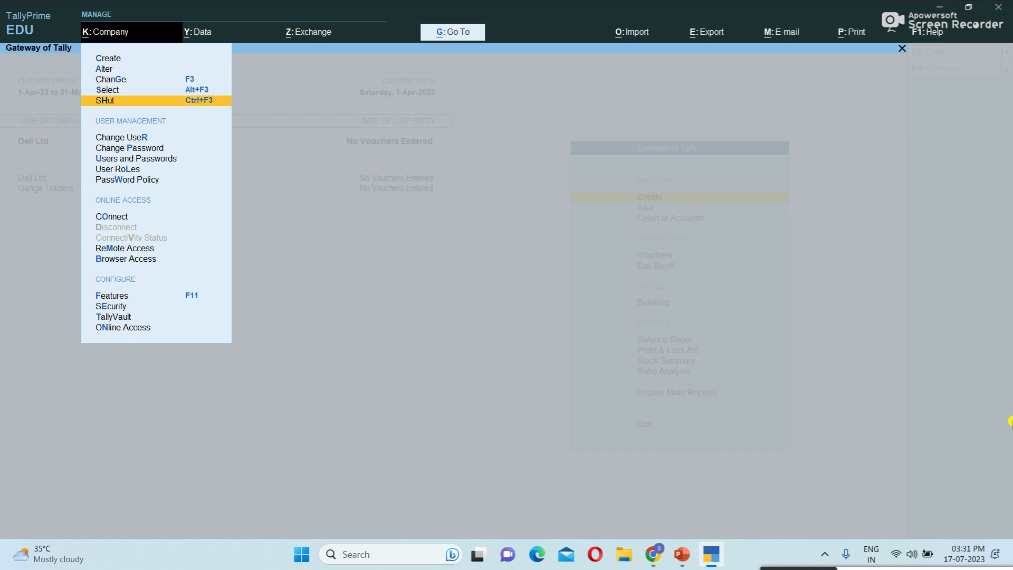
pyautogui.press('Return')
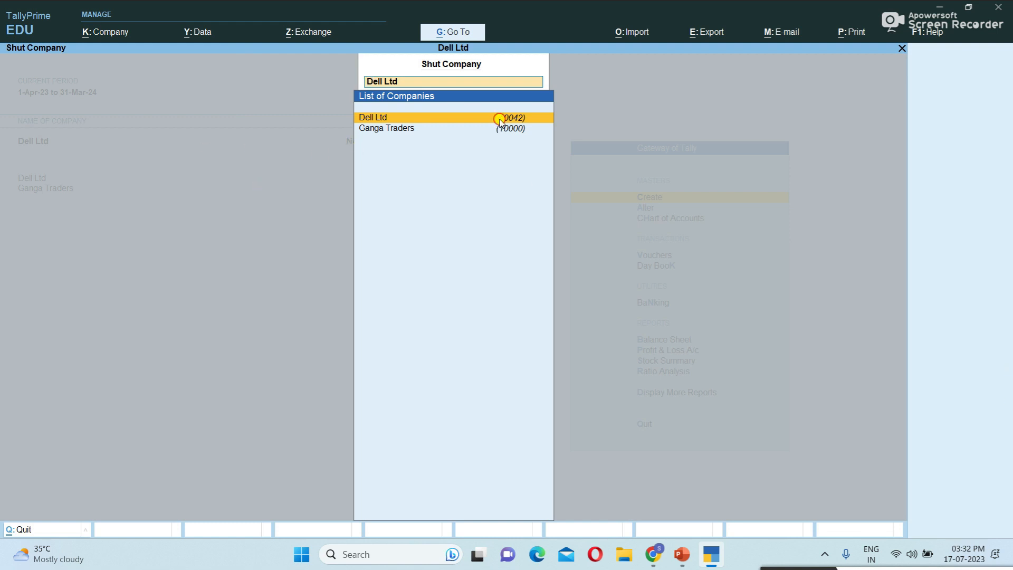
pyautogui.press('Return')
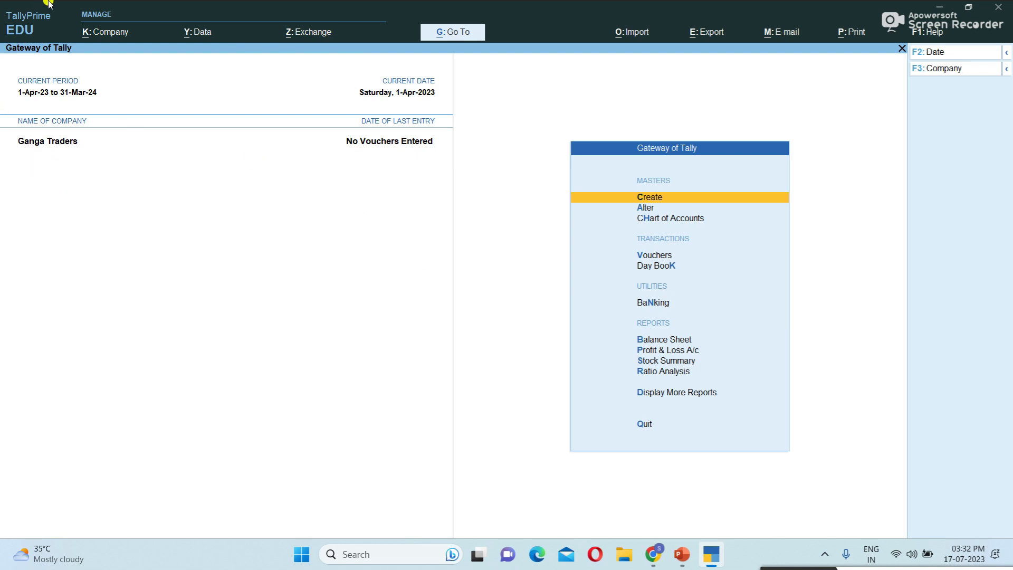
pyautogui.click(89, 30)
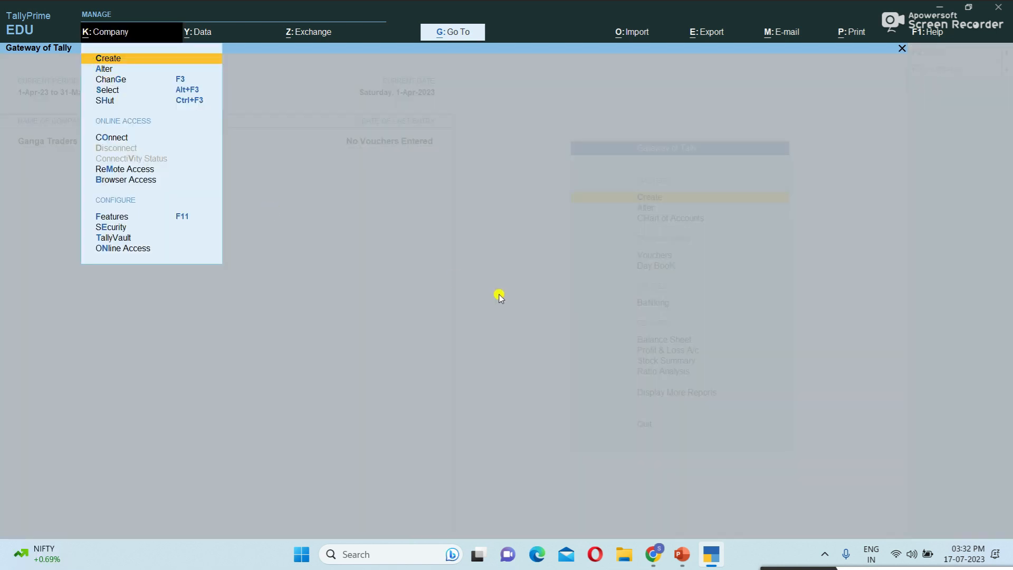
# - Select Dell Ltd from the filtered company list and log in as administrator
pyautogui.press('Down')
pyautogui.press('Down')
pyautogui.press('Down')
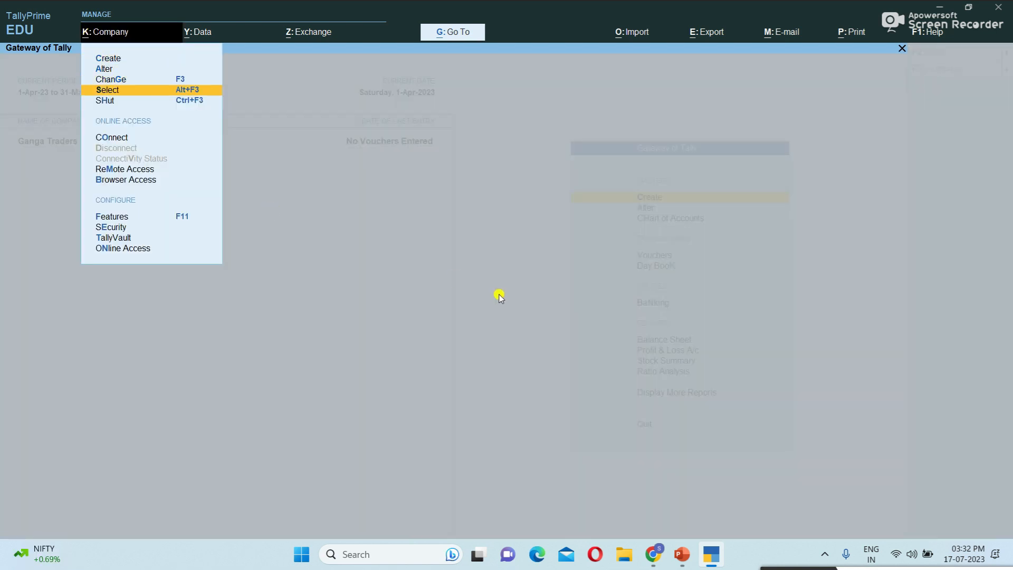
pyautogui.click(138, 91)
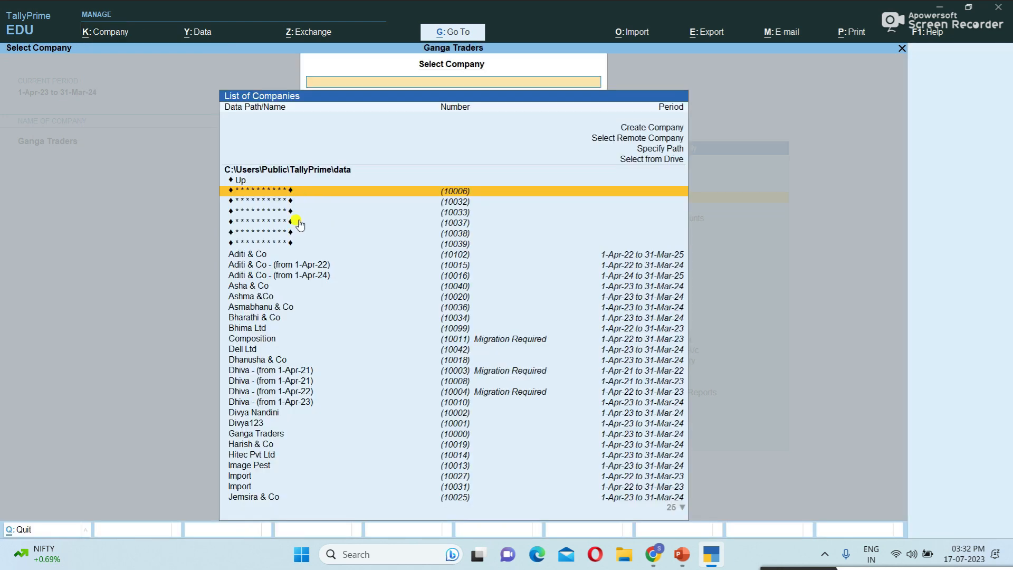
pyautogui.write('de')
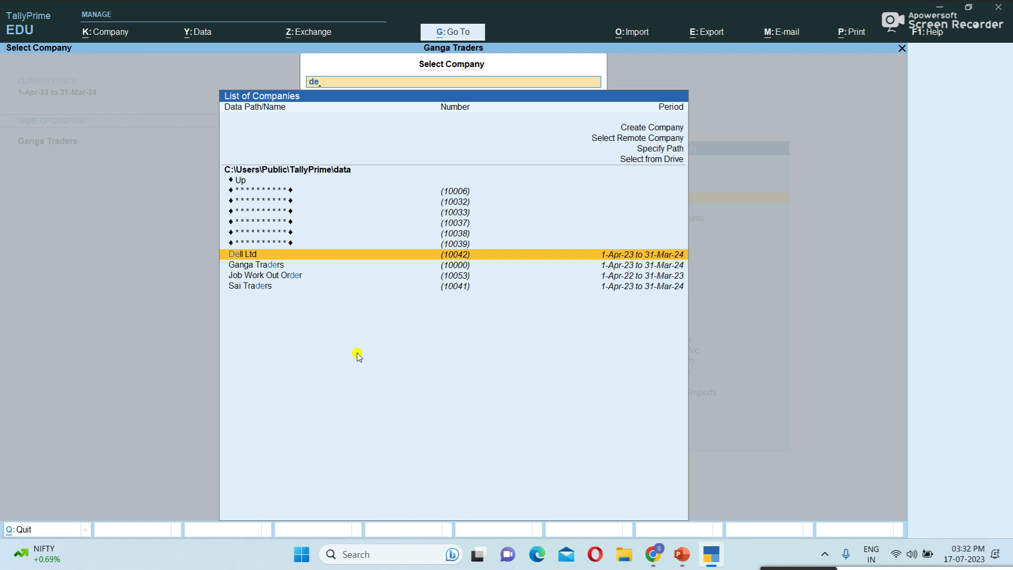
pyautogui.press('Return')
pyautogui.write('yuv')
pyautogui.press('Return')
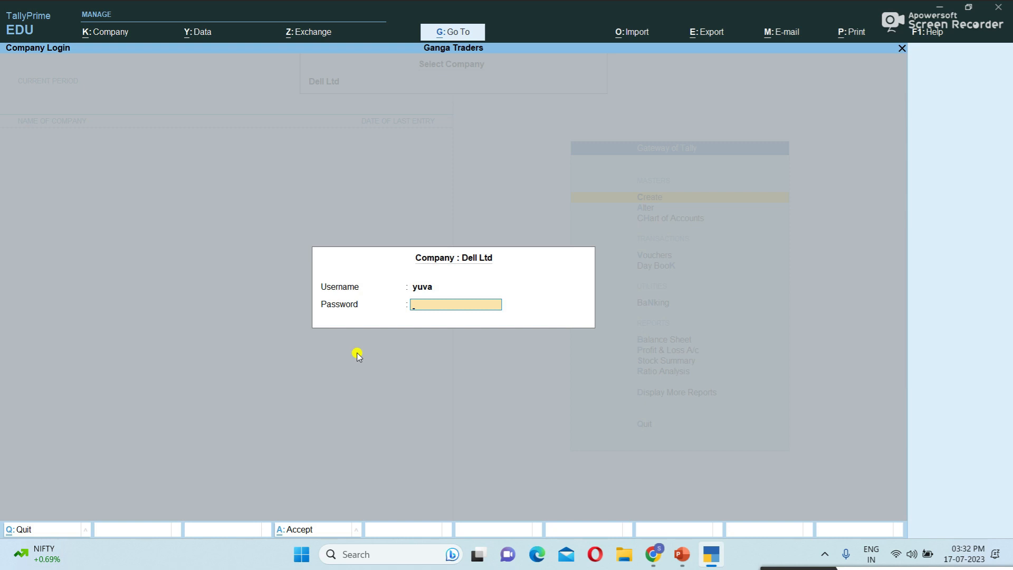
pyautogui.press('Return')
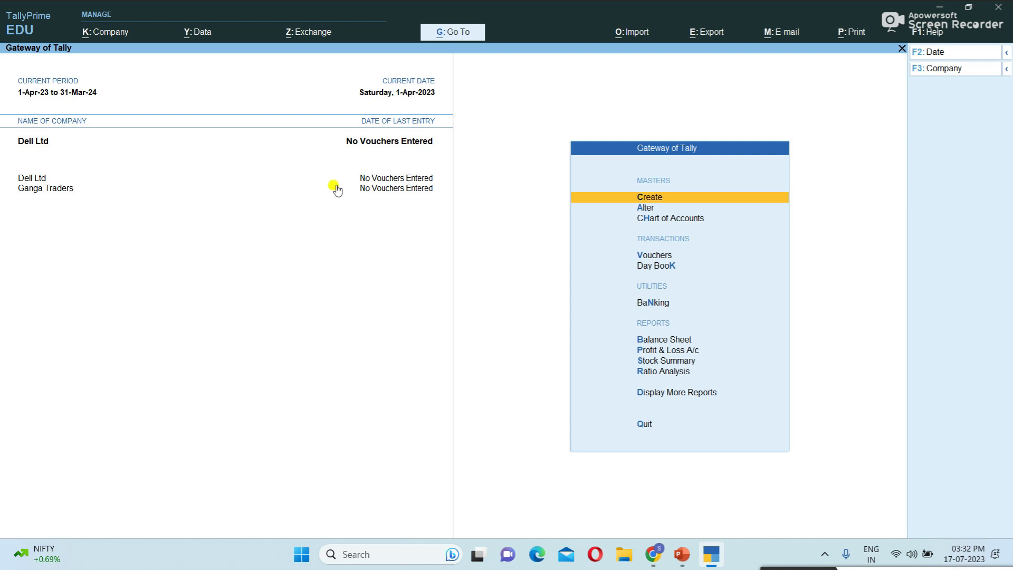
pyautogui.hotkey('alt', 'k')
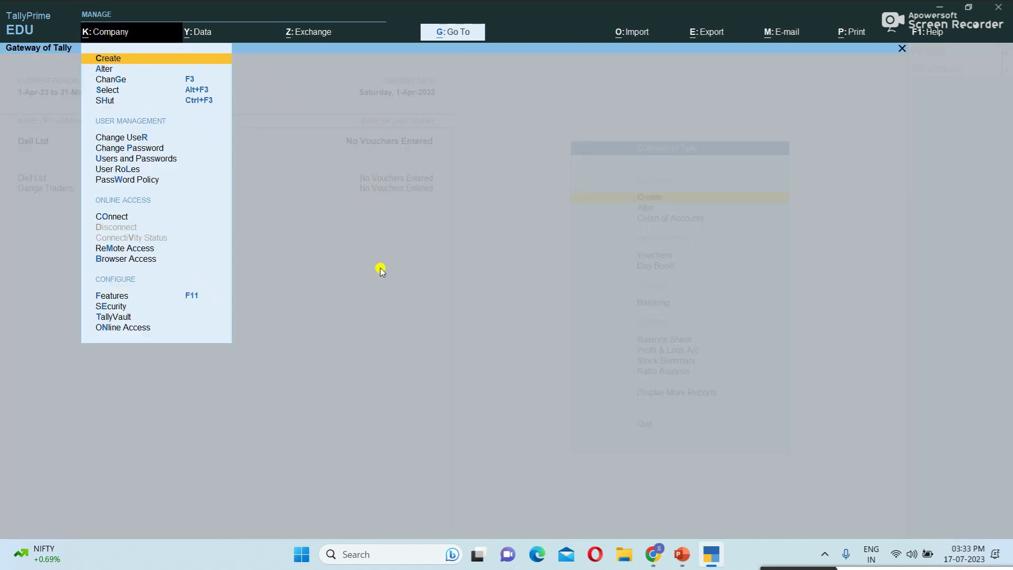
# - Change the administrator password: enter the old one, then set and confirm the new one
pyautogui.press('Down')
pyautogui.press('Down')
pyautogui.press('Down')
pyautogui.press('Down')
pyautogui.press('Down')
pyautogui.press('Down')
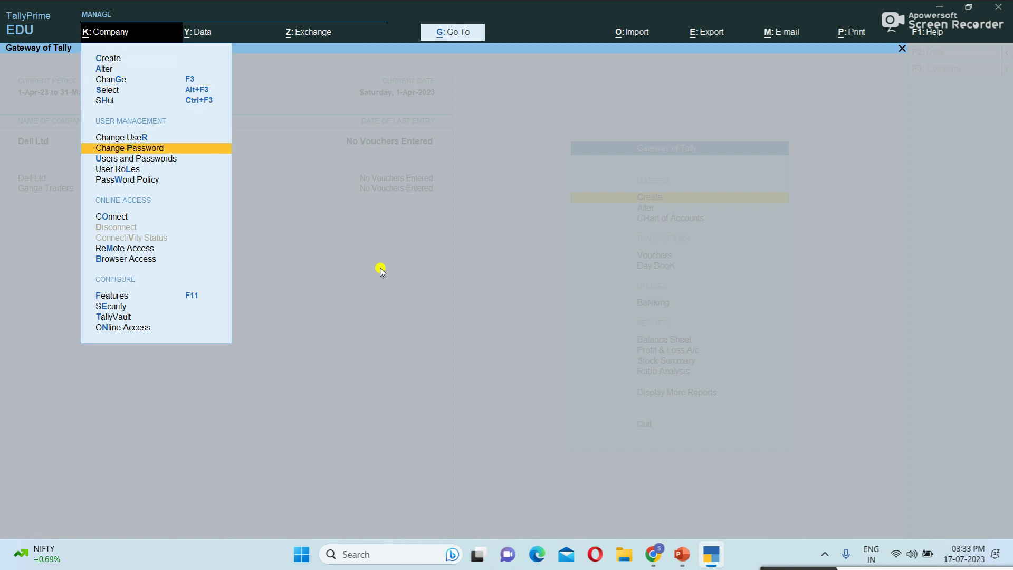
pyautogui.press('Return')
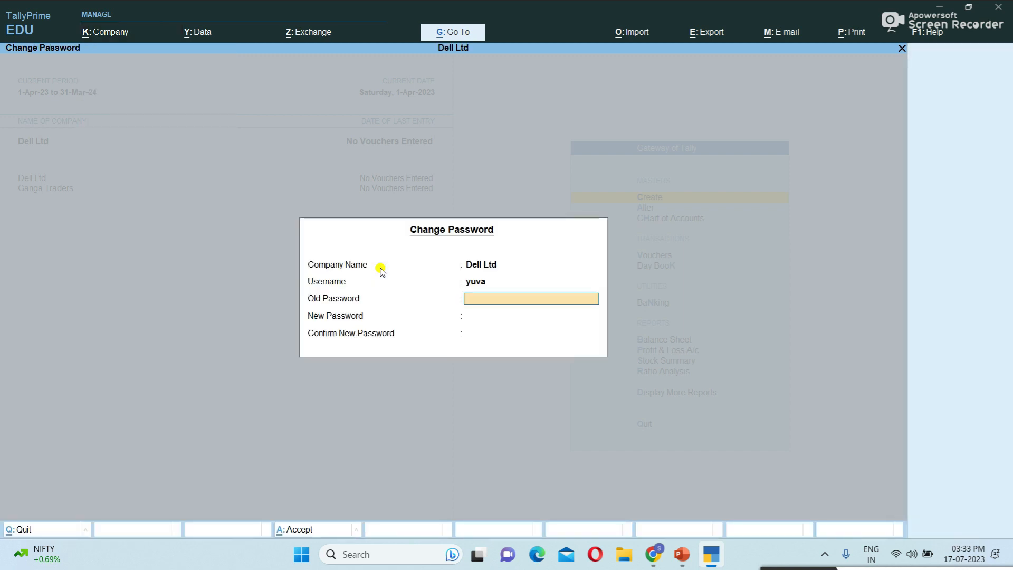
pyautogui.write('123')
pyautogui.press('Return')
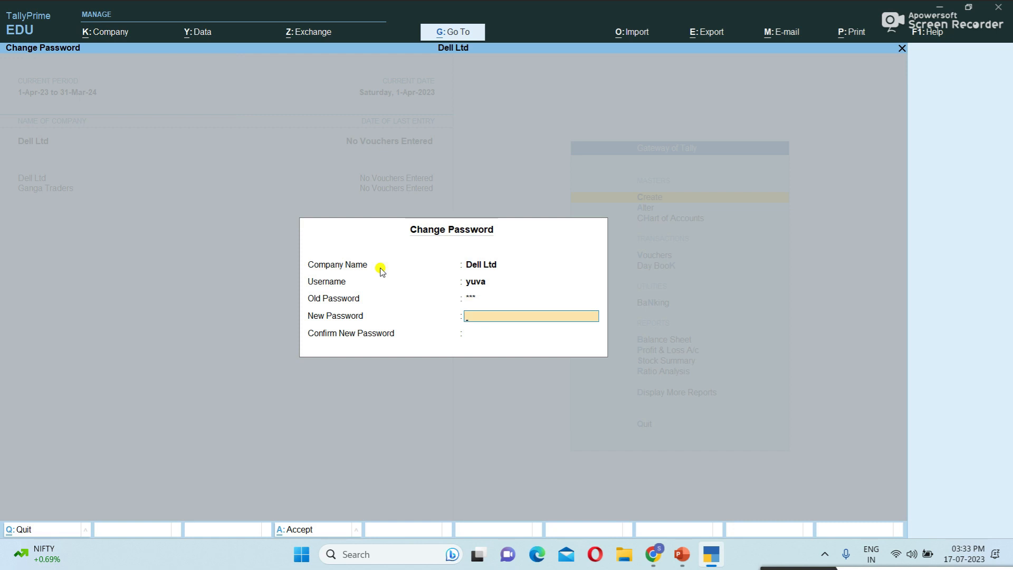
pyautogui.press('Return')
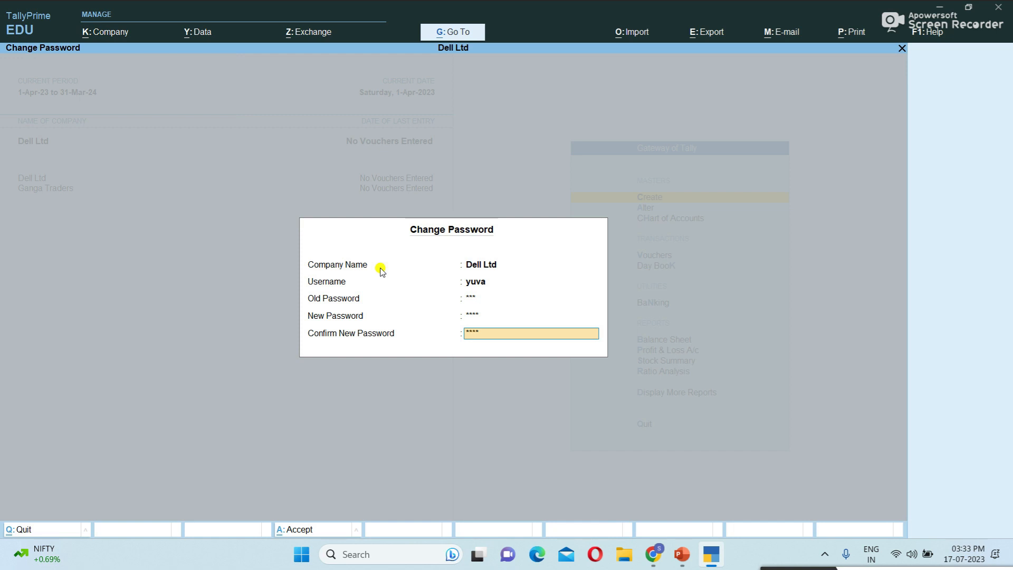
pyautogui.press('Return')
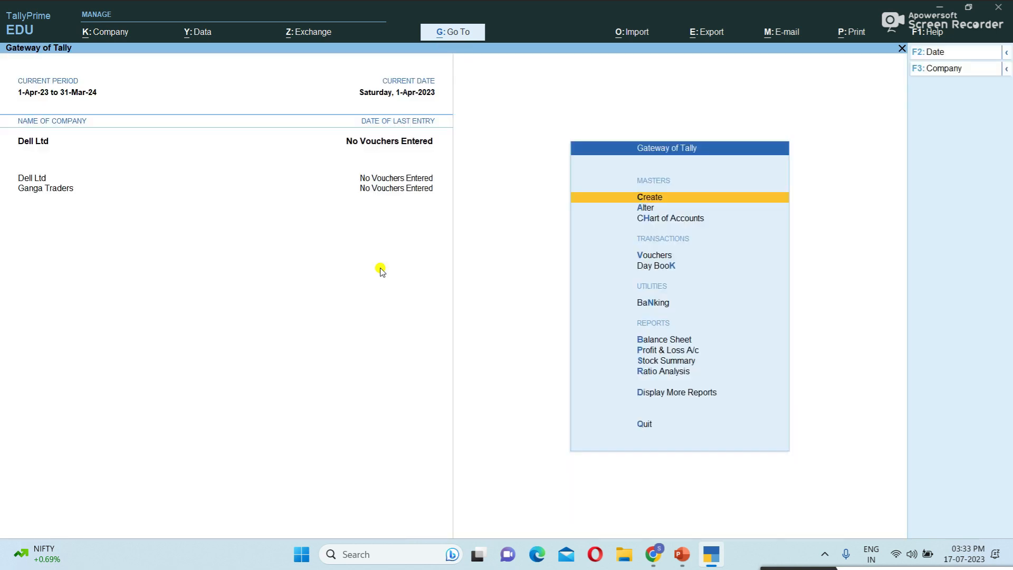
# - Shut the Dell Ltd company
pyautogui.click(104, 33)
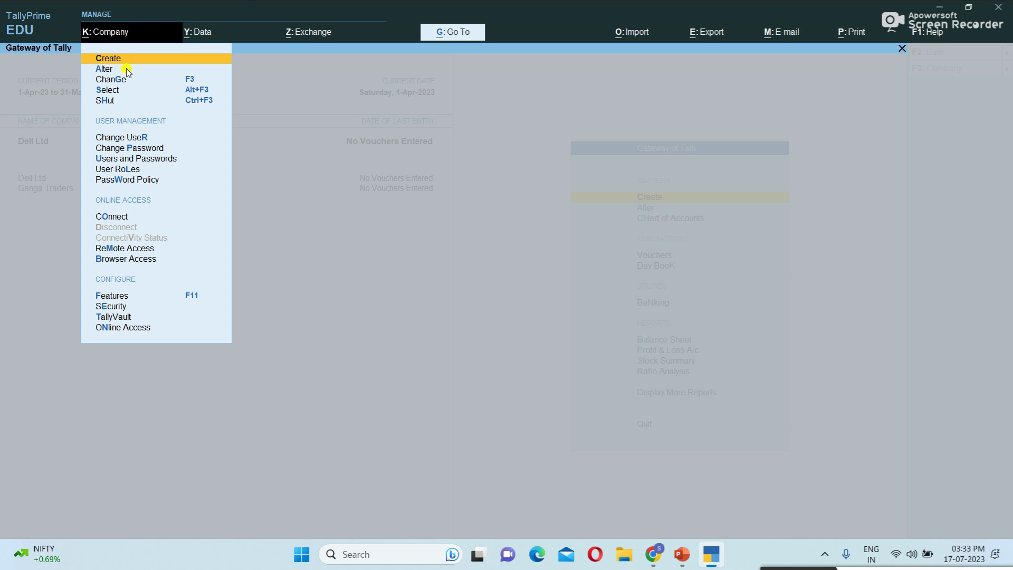
pyautogui.click(105, 102)
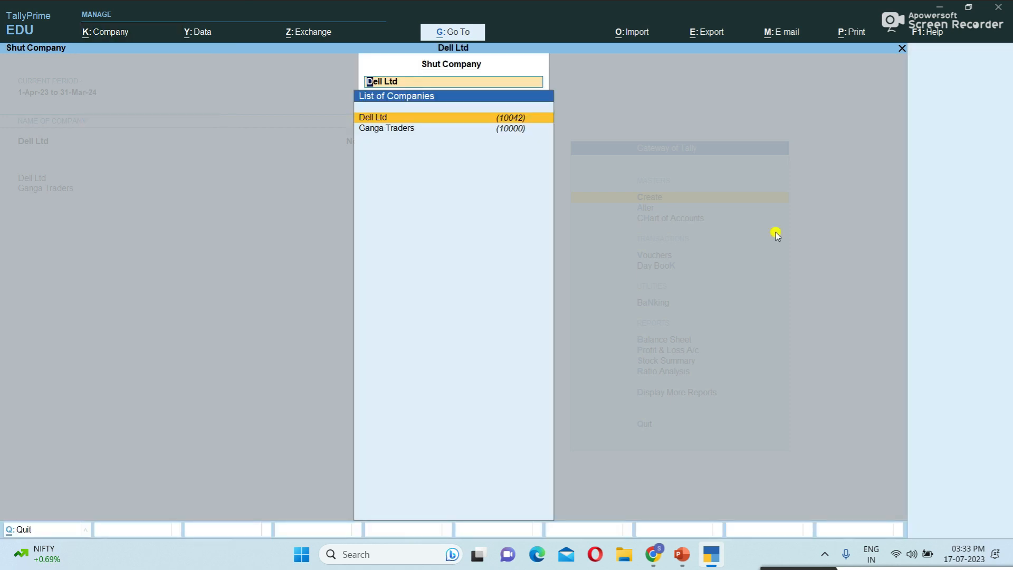
pyautogui.press('Return')
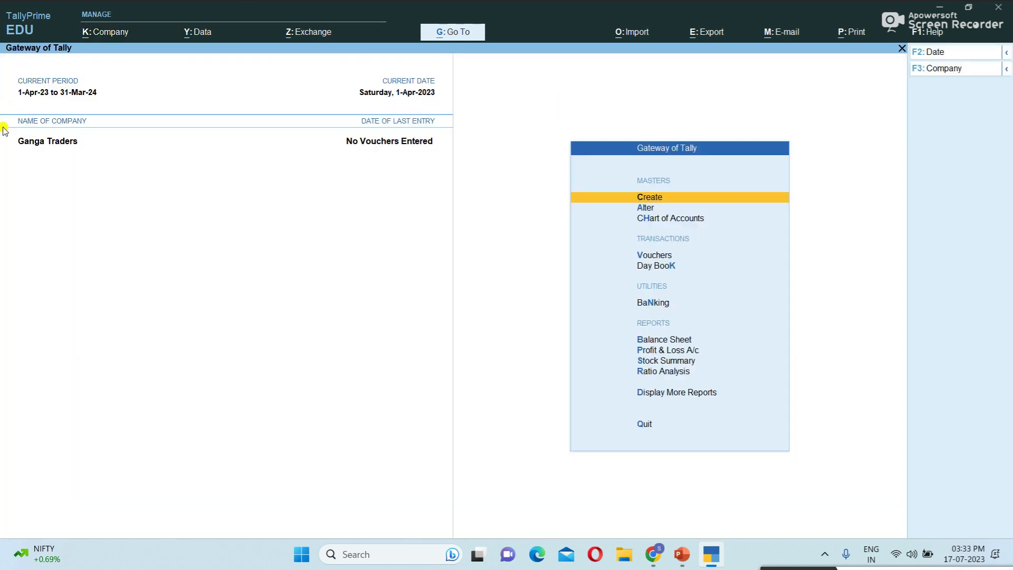
# - Reopen Dell Ltd from Select Company, filtering by 'de', and log in with the administrator username and password
pyautogui.click(104, 32)
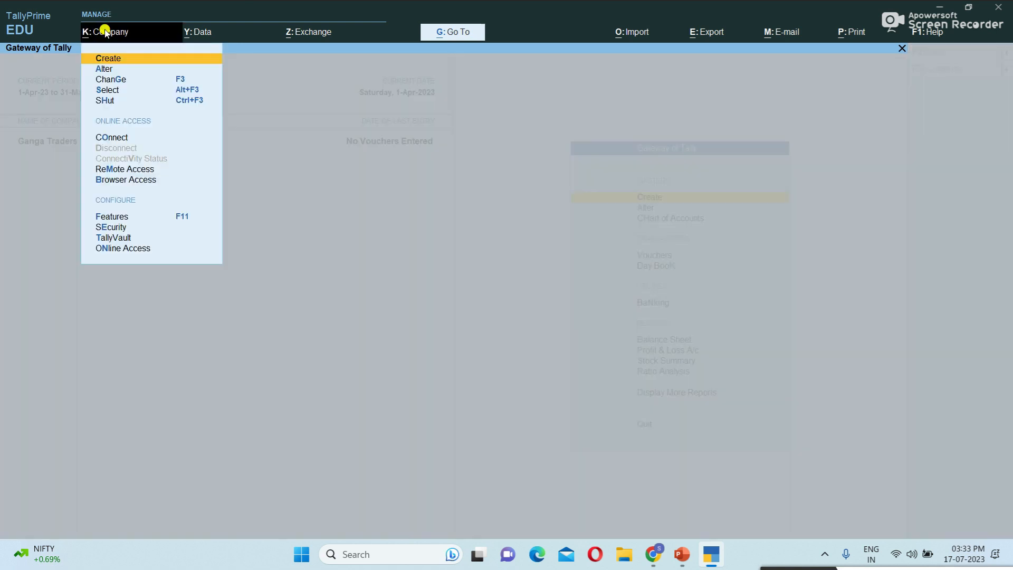
pyautogui.press('Down')
pyautogui.press('Down')
pyautogui.press('Down')
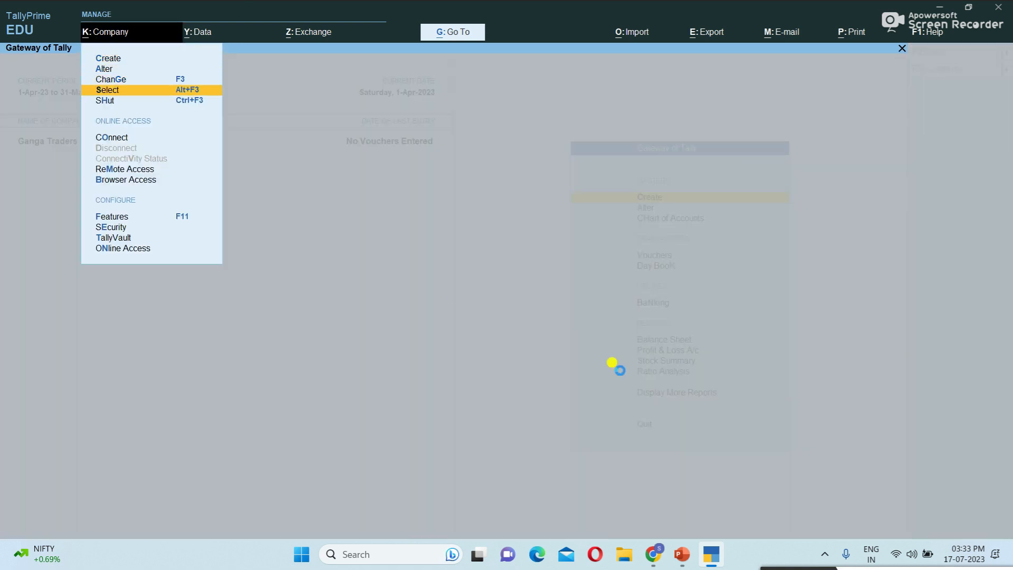
pyautogui.press('Return')
pyautogui.write('de')
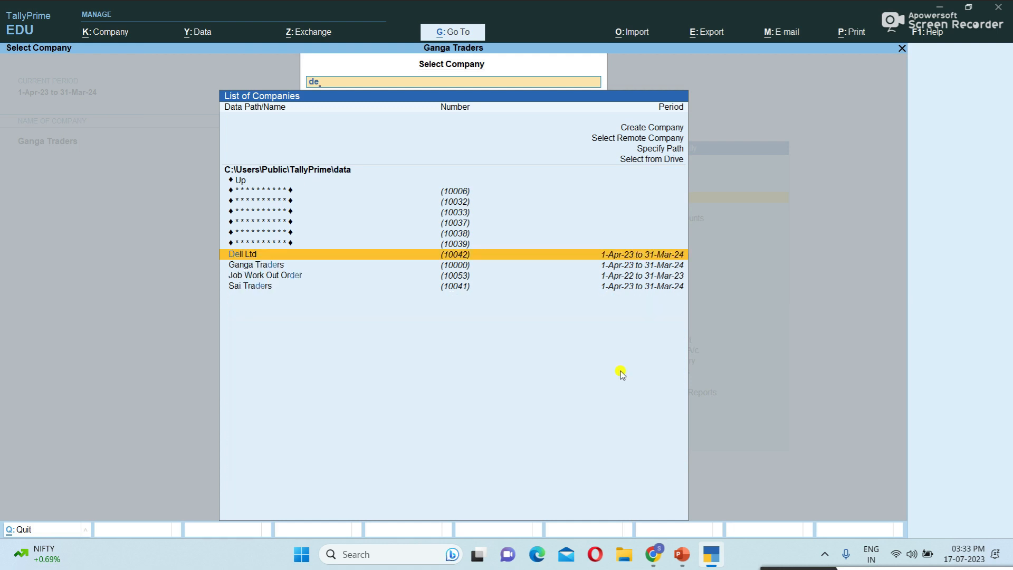
pyautogui.press('Return')
pyautogui.write('yuva')
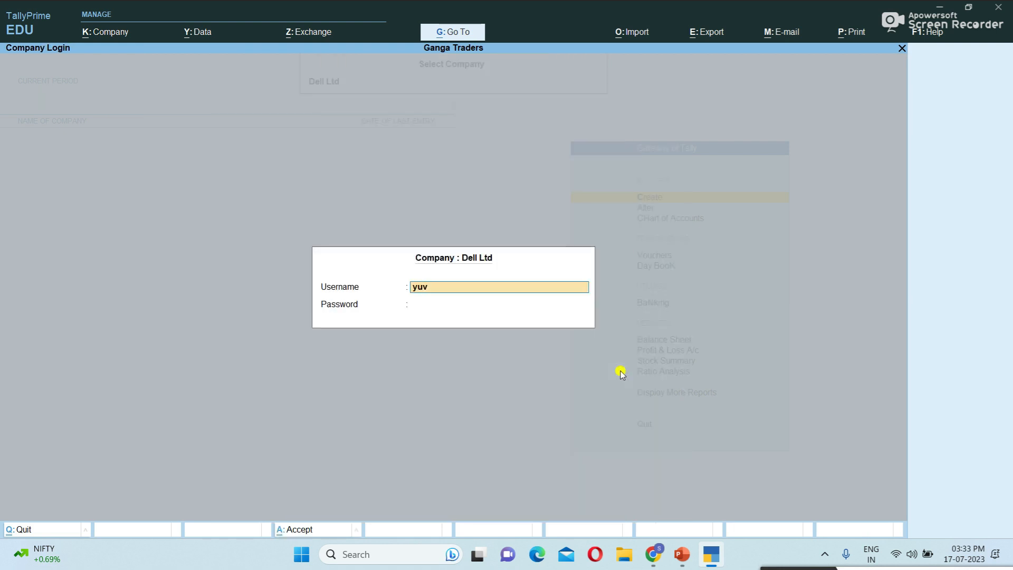
pyautogui.press('Return')
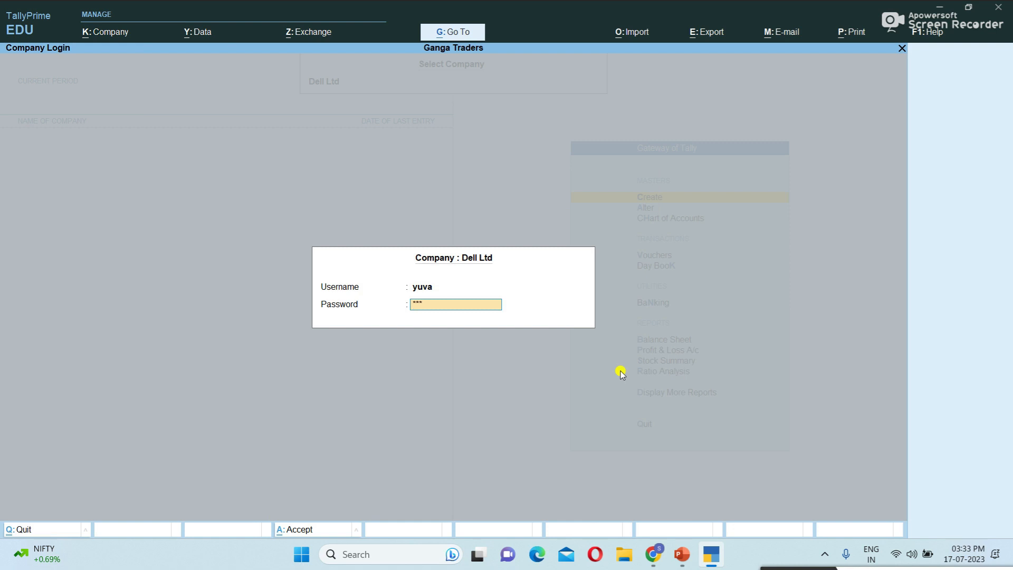
pyautogui.press('Return')
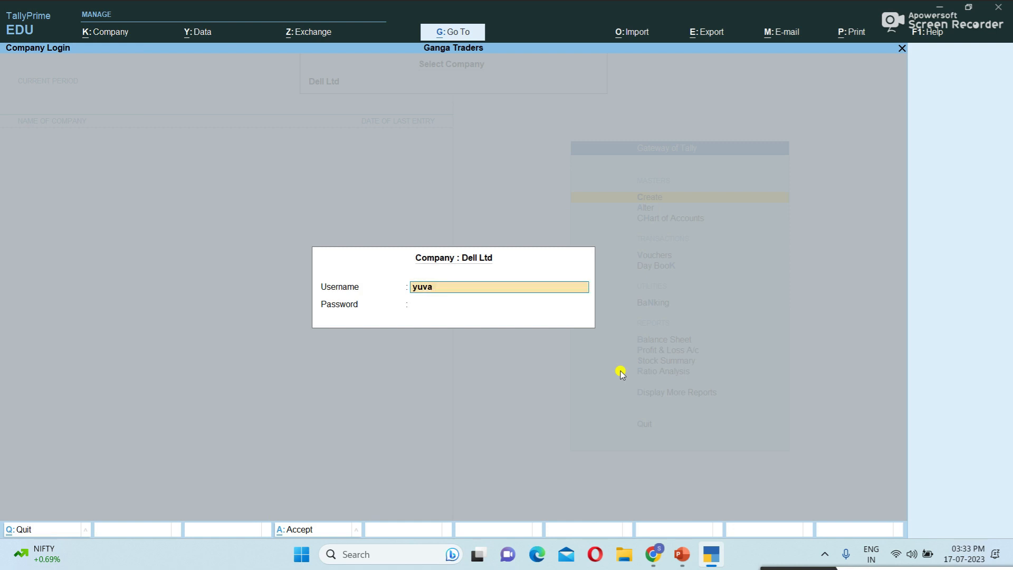
pyautogui.press('Return')
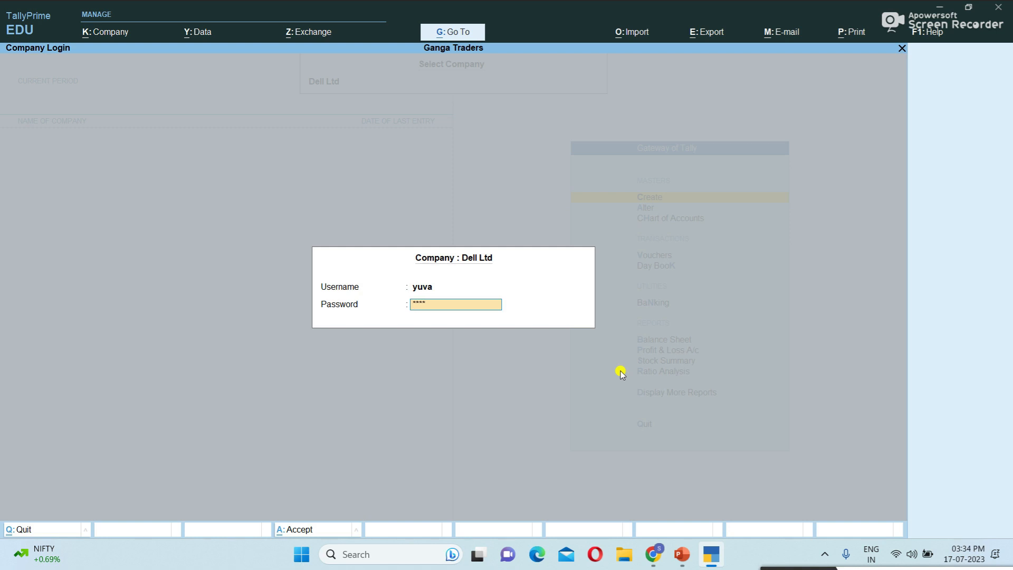
pyautogui.press('Return')
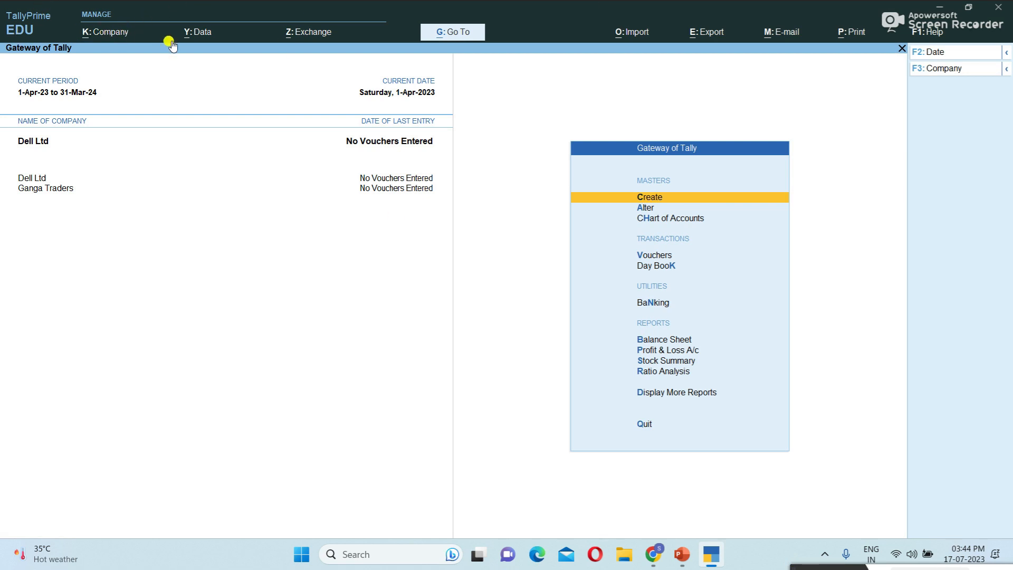
# - Open Dell Ltd in Company Alteration and advance to the user access control setting
pyautogui.click(116, 35)
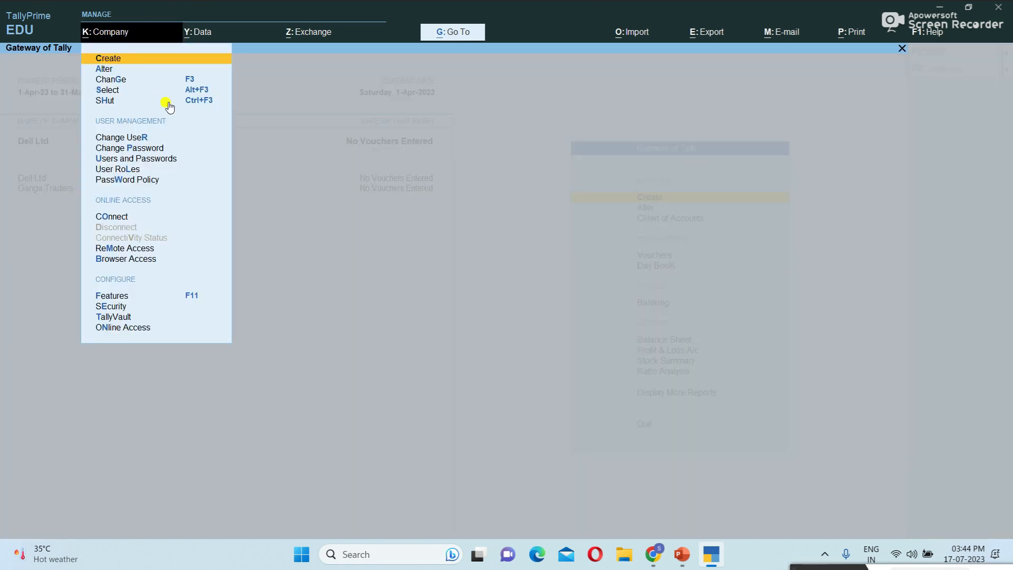
pyautogui.press('Up')
pyautogui.click(105, 69)
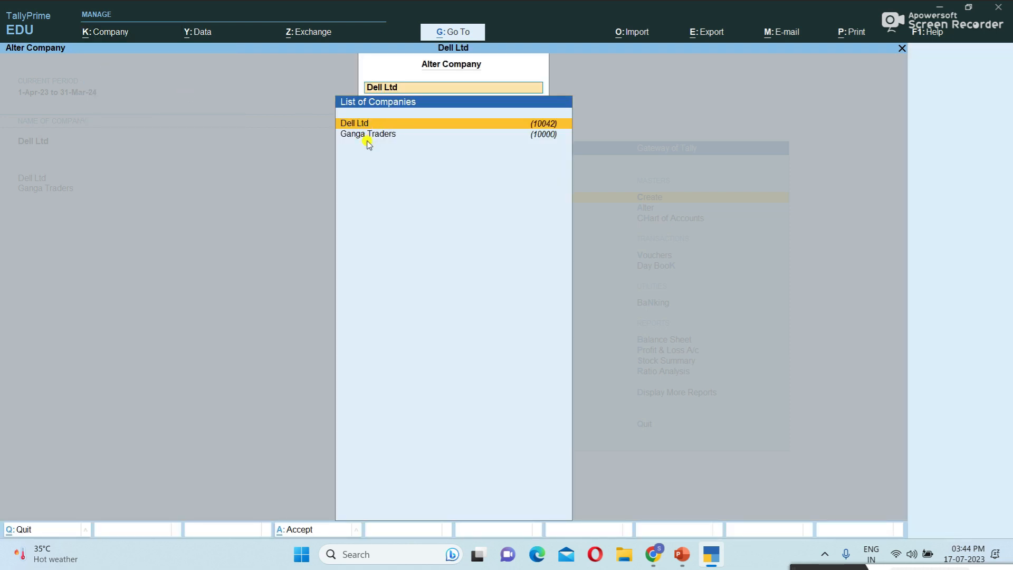
pyautogui.click(343, 123)
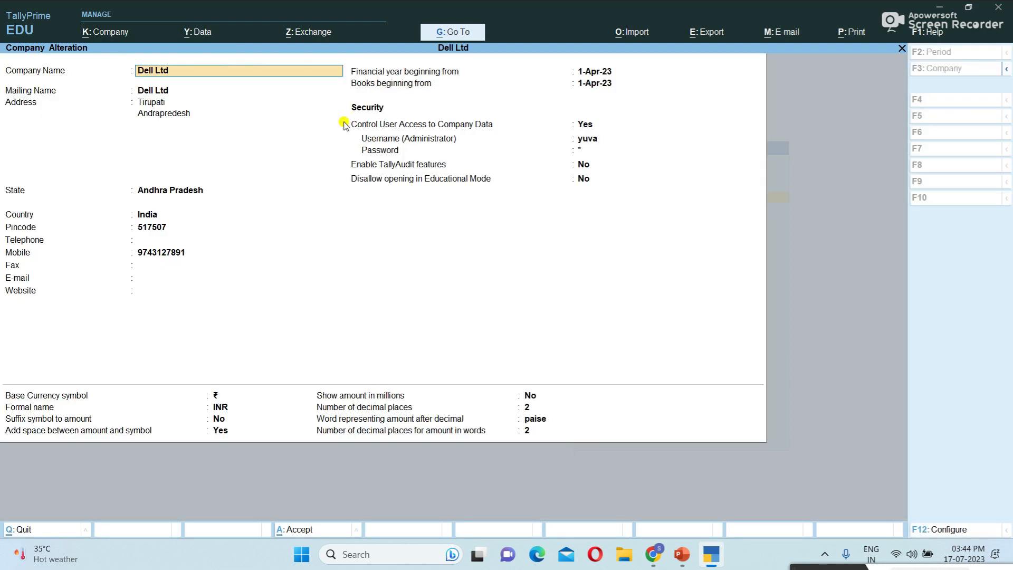
pyautogui.press('Return')
pyautogui.press('Return')
pyautogui.press('Return')
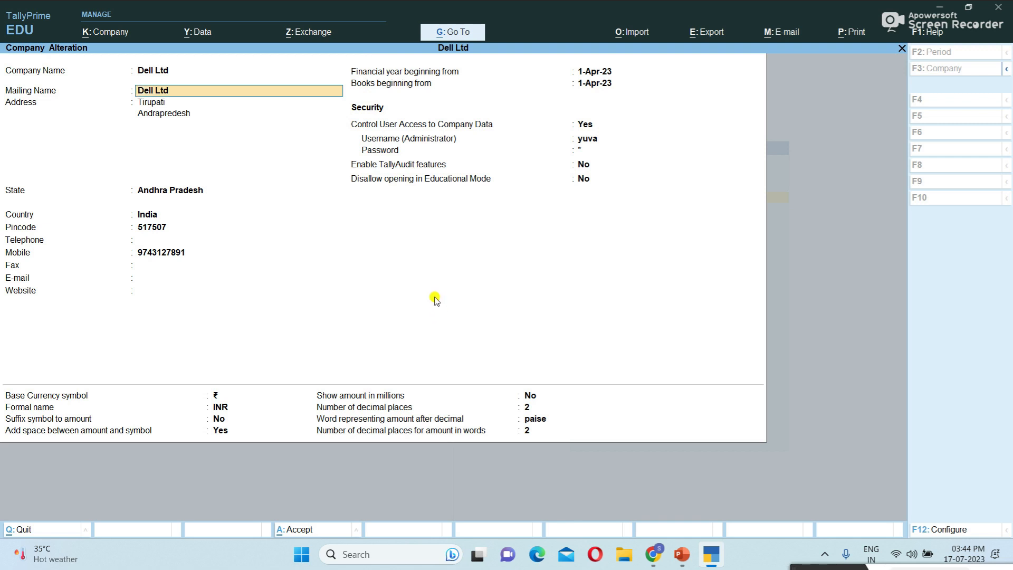
pyautogui.press('Return')
pyautogui.press('Return')
pyautogui.press('Return')
pyautogui.press('Return')
pyautogui.press('Return')
pyautogui.press('Return')
pyautogui.press('Return')
pyautogui.press('Return')
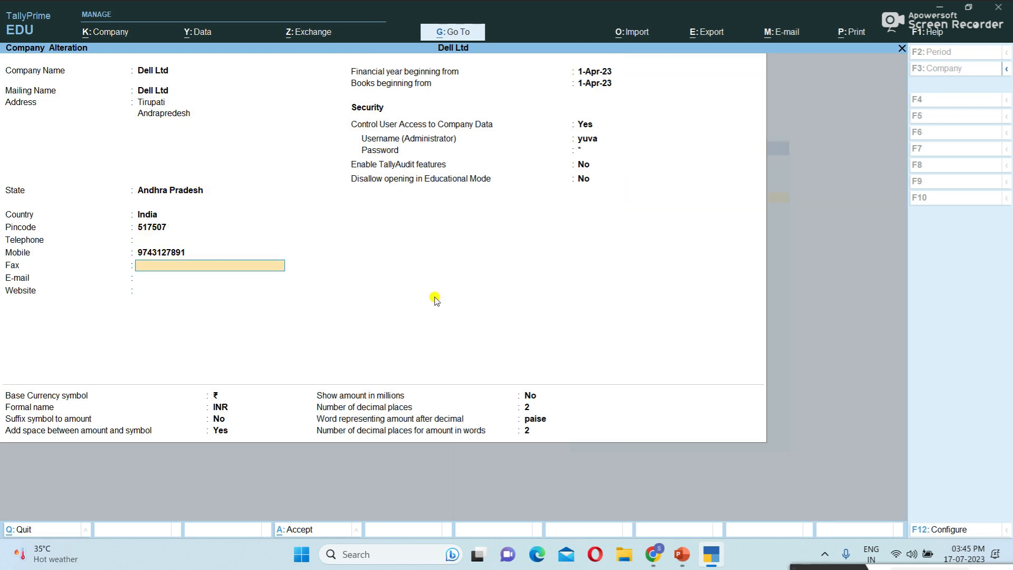
pyautogui.press('Return')
pyautogui.press('Return')
pyautogui.press('Return')
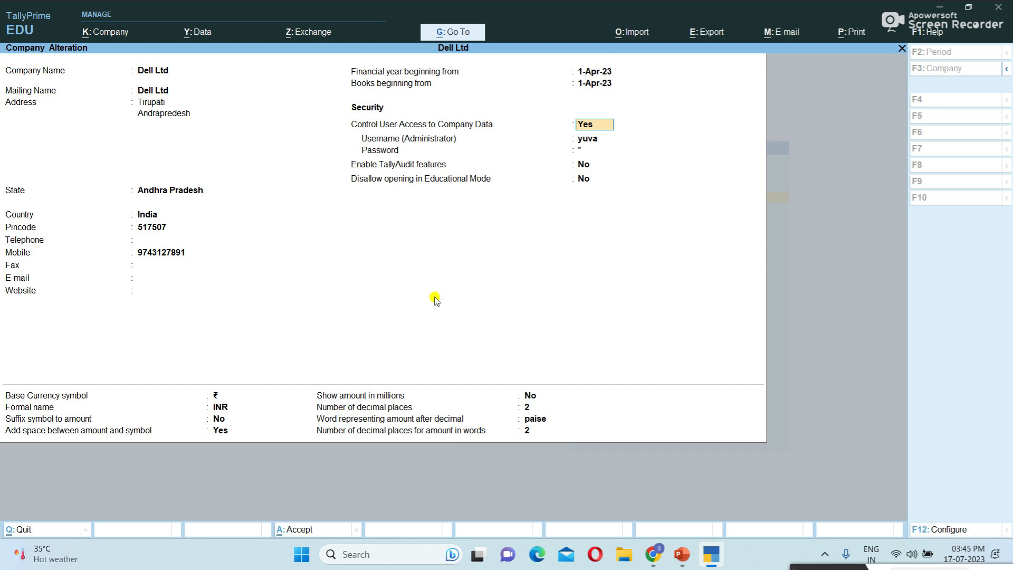
# - Set Control User Access to Company Data to No, confirming with the existing password
pyautogui.write('no')
pyautogui.press('Return')
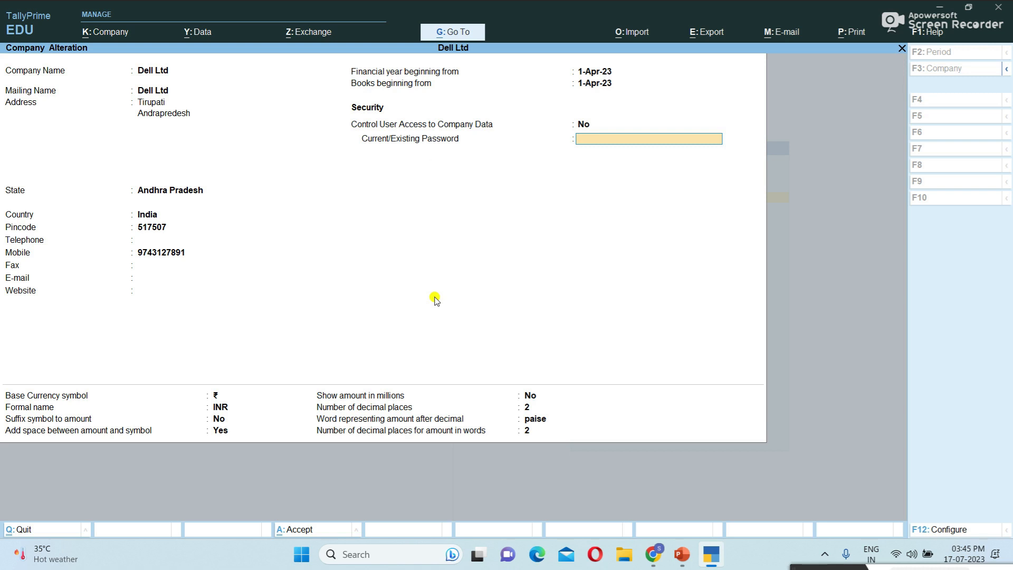
pyautogui.write('****')
pyautogui.press('Return')
pyautogui.press('Return')
pyautogui.press('Return')
pyautogui.press('Return')
pyautogui.press('Return')
pyautogui.press('Return')
pyautogui.press('Return')
pyautogui.press('Return')
pyautogui.press('Return')
pyautogui.press('Return')
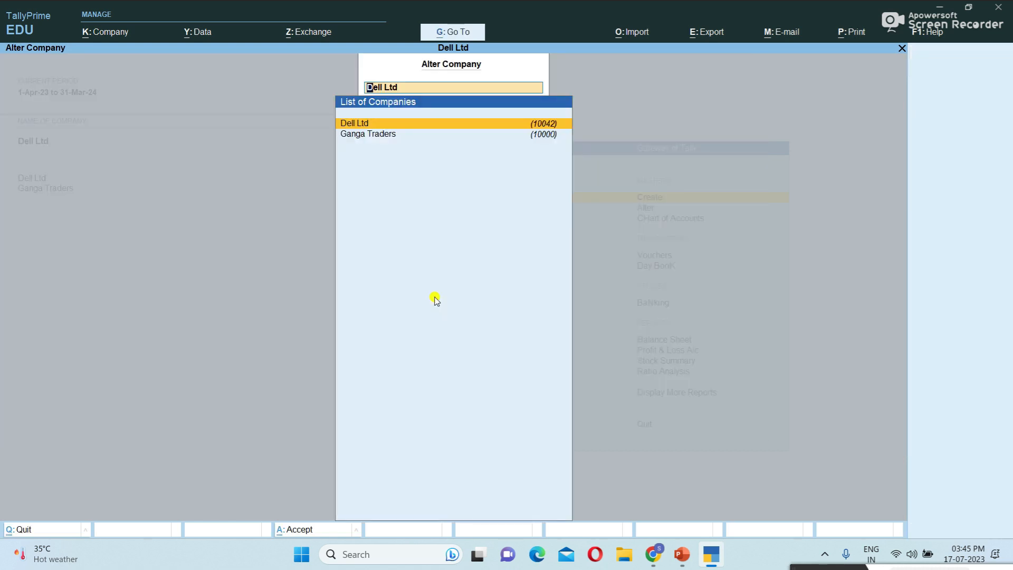
pyautogui.press('Escape')
pyautogui.press('Escape')
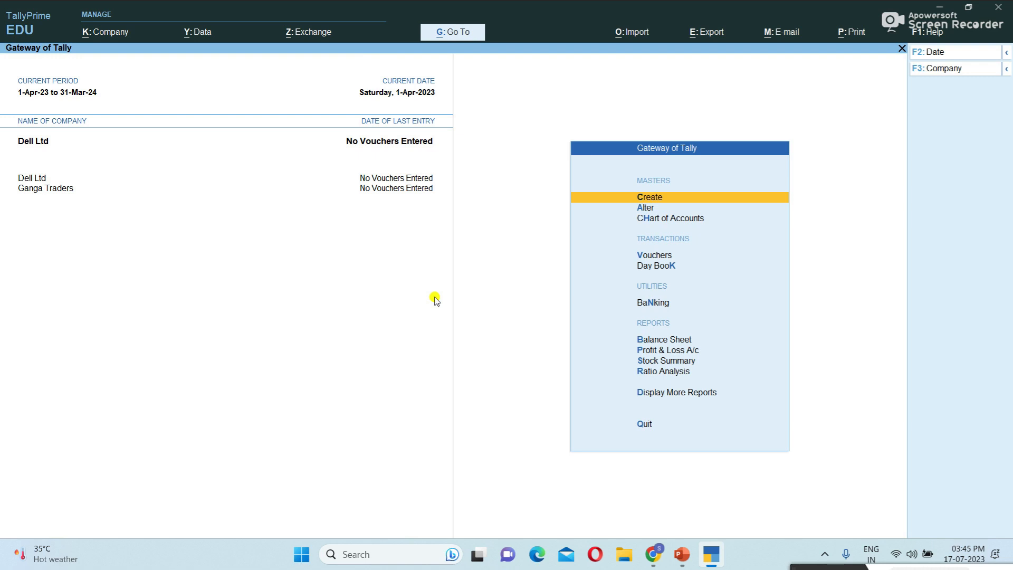
# - Shut the Dell Ltd company again
pyautogui.click(115, 38)
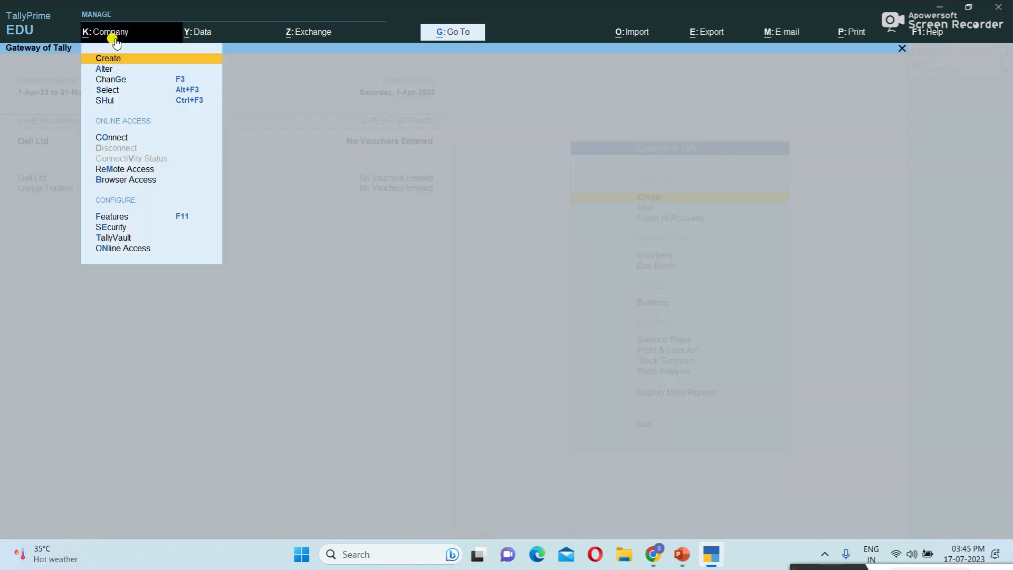
pyautogui.click(107, 99)
pyautogui.click(381, 120)
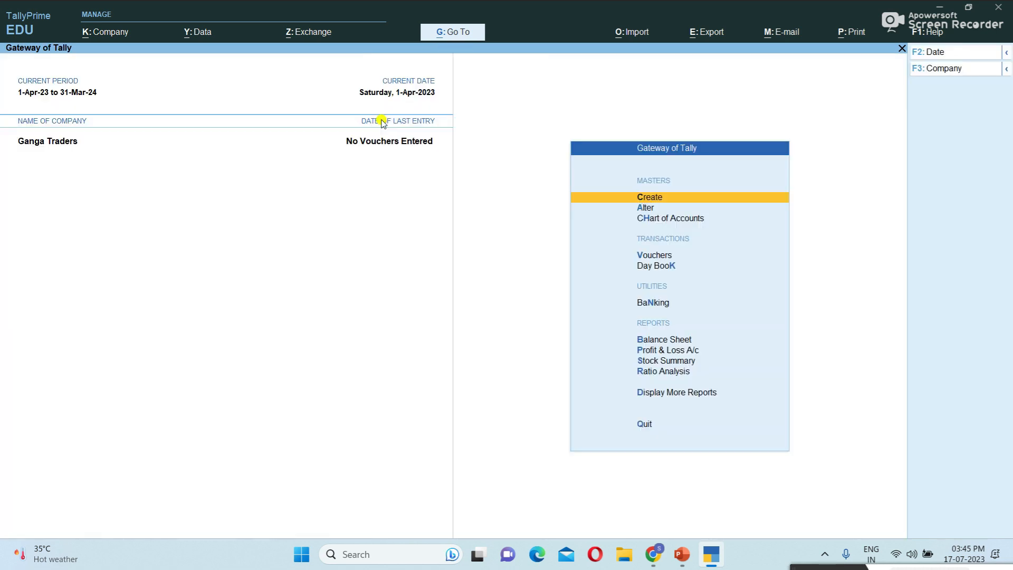
# - Reload Dell Ltd from Select Company, filtered by 'de', without any login prompt
pyautogui.click(116, 36)
pyautogui.click(114, 90)
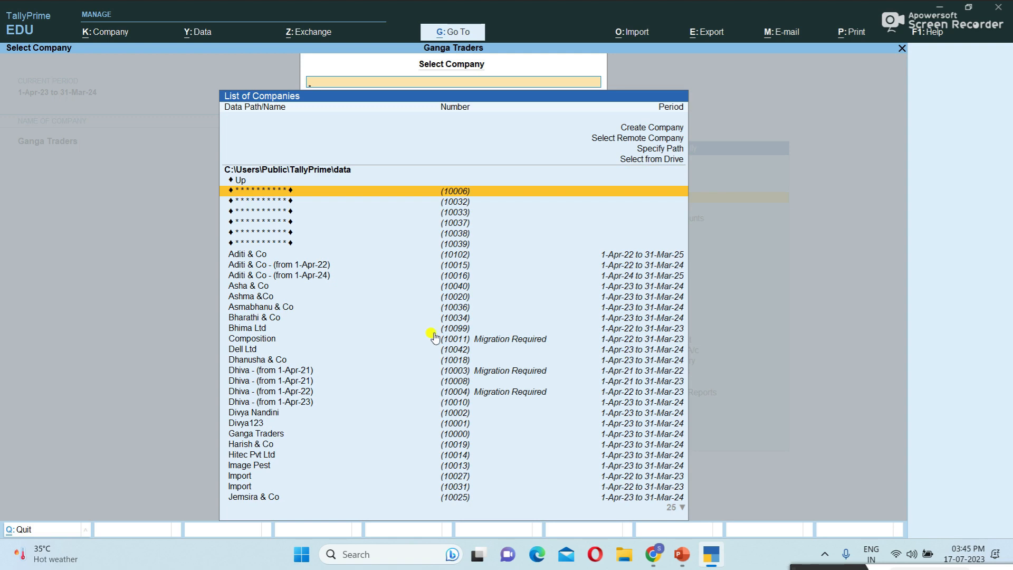
pyautogui.write('de')
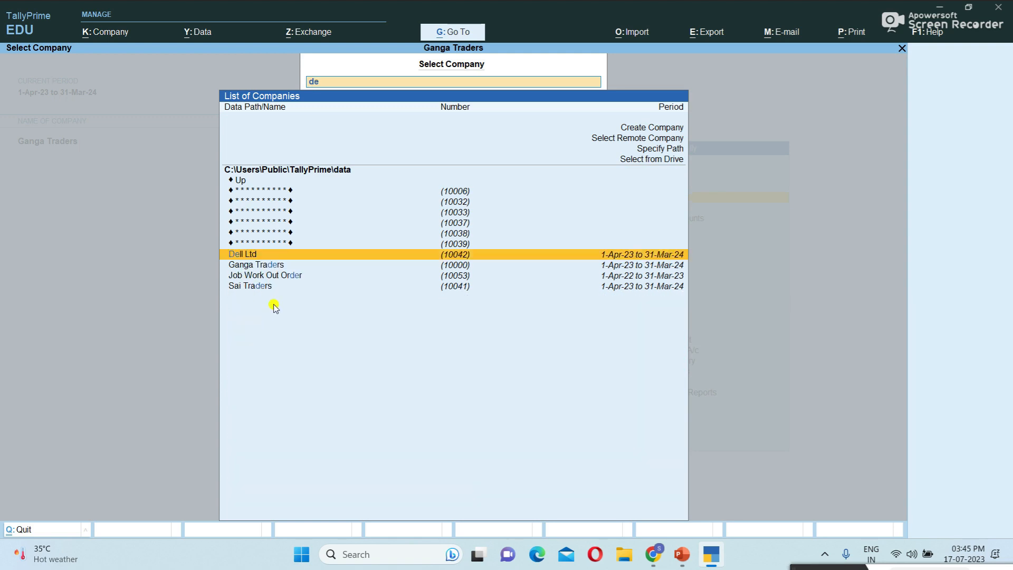
pyautogui.press('Return')
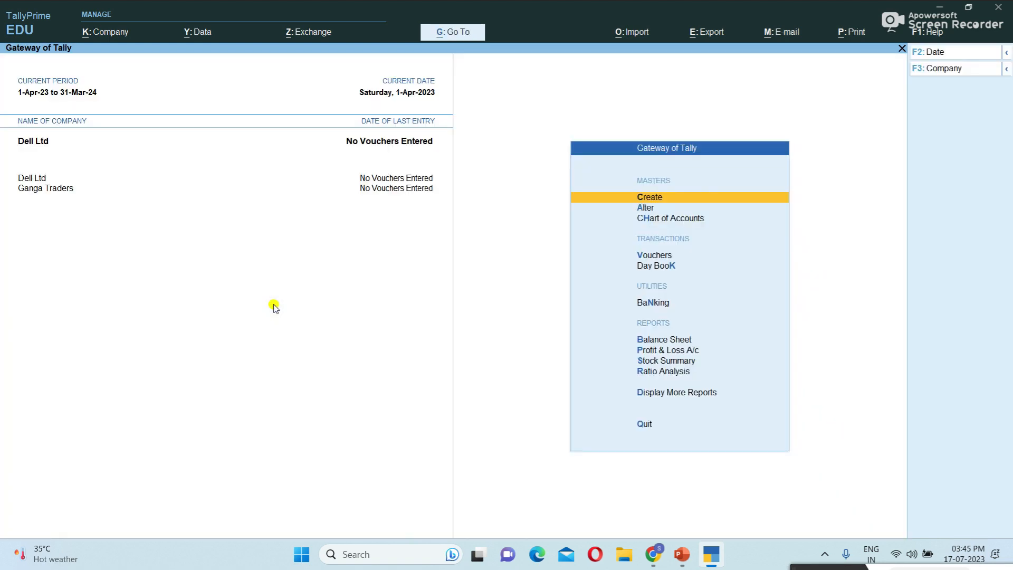